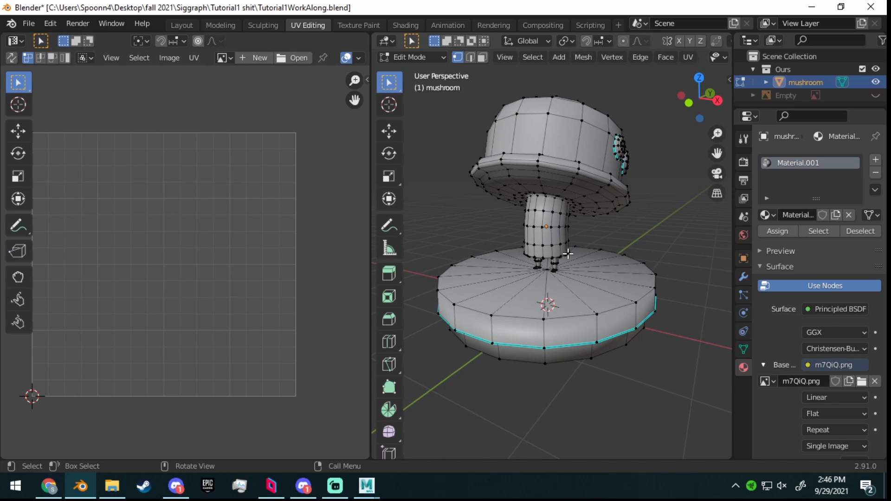
- Mark a seam along the edge loop where the mushroom cap's wall meets its brim
{"action": "middle_click_drag", "start_coordinate": [564, 257], "coordinate": [556, 246]}
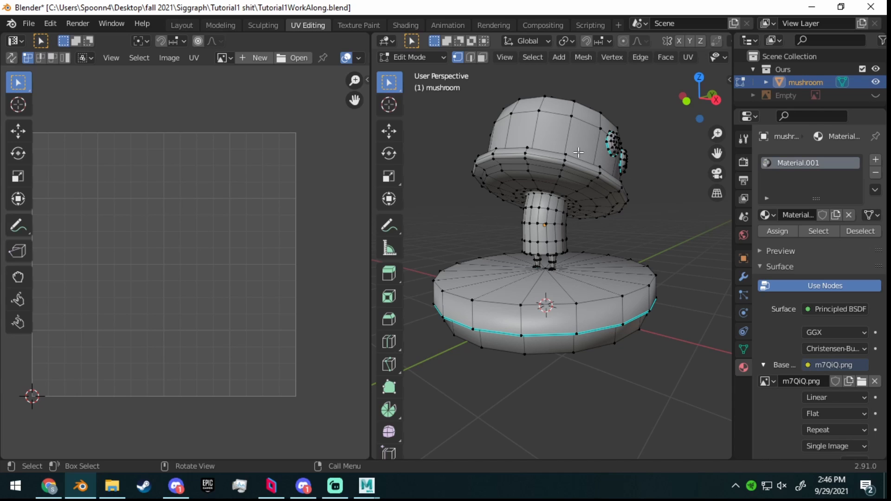
{"action": "scroll", "coordinate": [556, 181], "scroll_direction": "up", "scroll_amount": 2}
{"action": "middle_click_drag", "start_coordinate": [555, 181], "coordinate": [571, 149]}
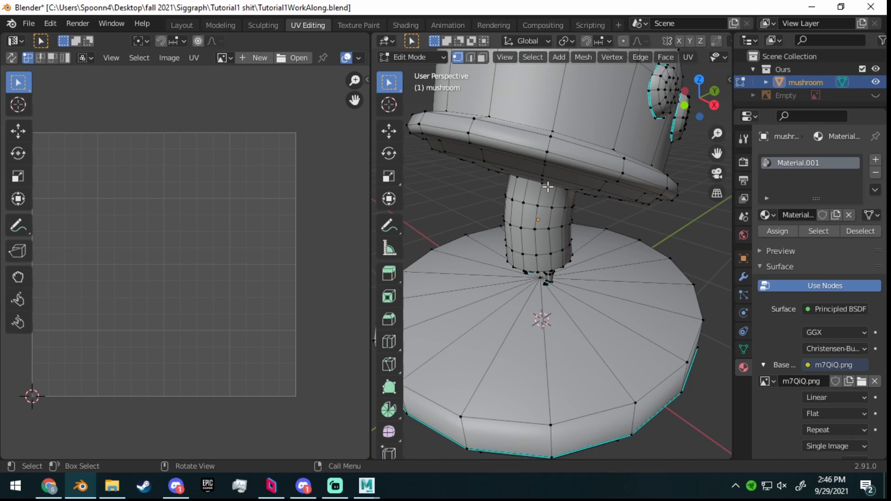
{"action": "left_click", "coordinate": [575, 137], "text": "alt"}
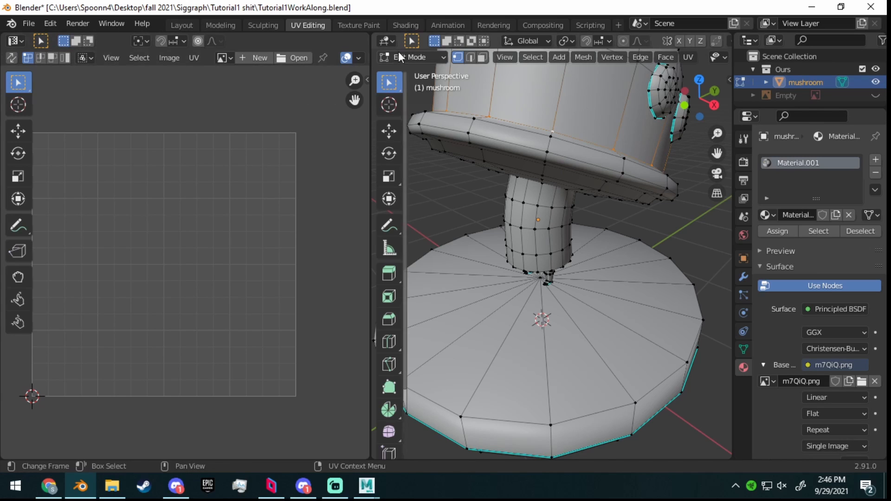
{"action": "left_click", "coordinate": [470, 57]}
{"action": "key", "text": "ctrl+e"}
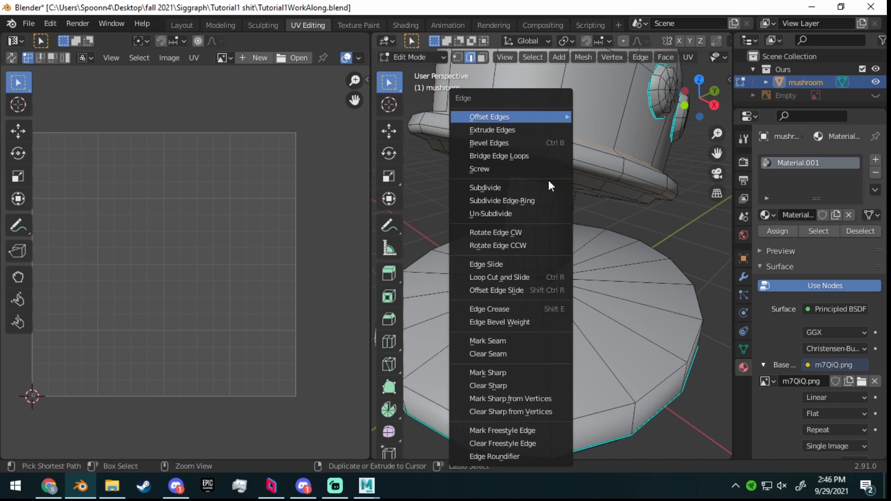
{"action": "left_click", "coordinate": [513, 340]}
- Mark a seam around the edge loop where the top of the stem joins the underside of the cap
{"action": "middle_click_drag", "start_coordinate": [569, 213], "coordinate": [549, 148]}
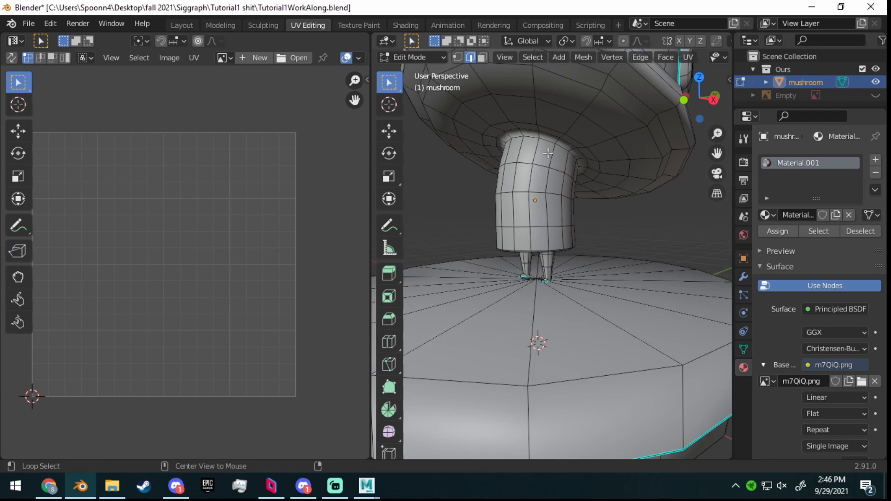
{"action": "left_click", "coordinate": [548, 142], "text": "alt"}
{"action": "key", "text": "ctrl+e"}
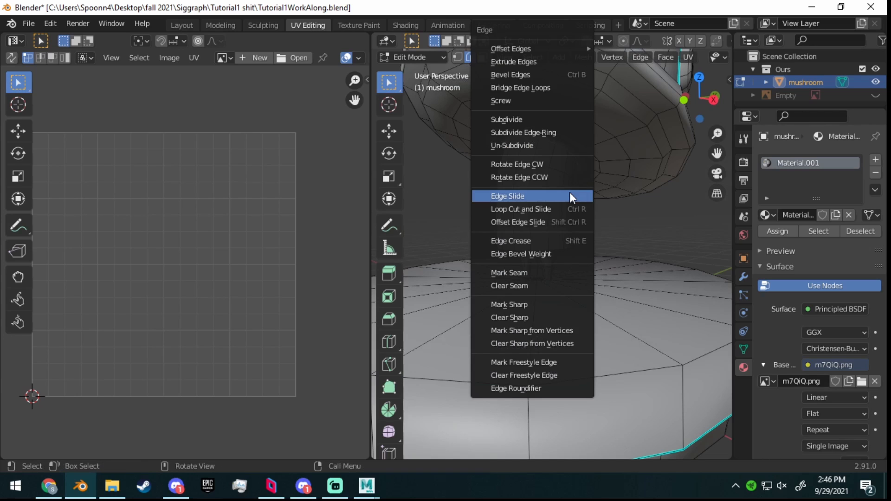
{"action": "left_click", "coordinate": [541, 274]}
- Delete the entire round base disc beneath the mushroom
{"action": "scroll", "coordinate": [615, 215], "scroll_direction": "down", "scroll_amount": 3}
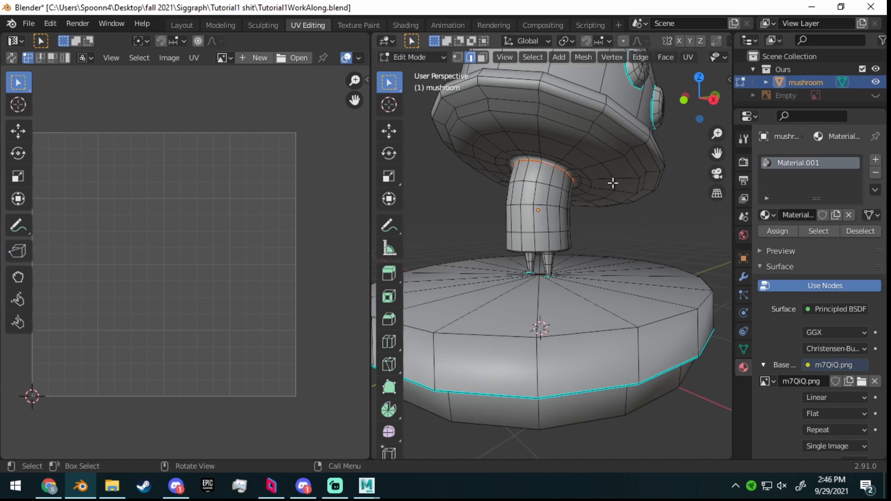
{"action": "middle_click_drag", "start_coordinate": [612, 183], "coordinate": [605, 145]}
{"action": "middle_click_drag", "start_coordinate": [567, 261], "coordinate": [564, 288]}
{"action": "left_click", "coordinate": [554, 298]}
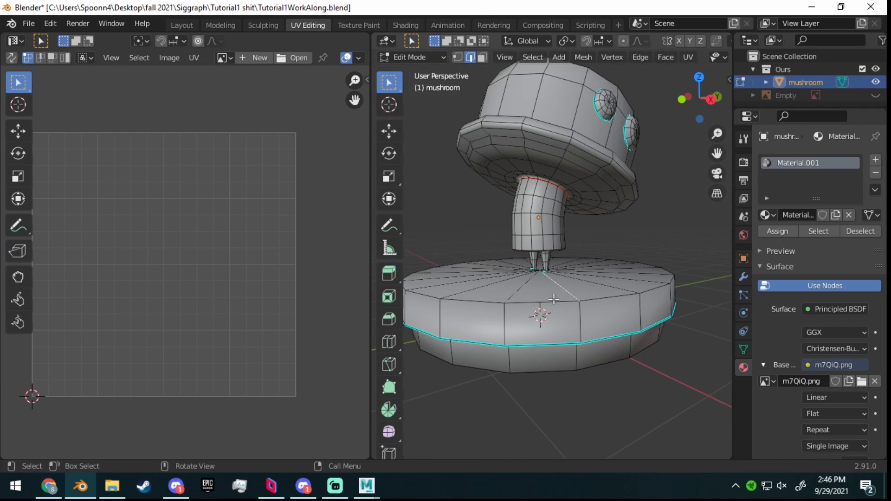
{"action": "key", "text": "l"}
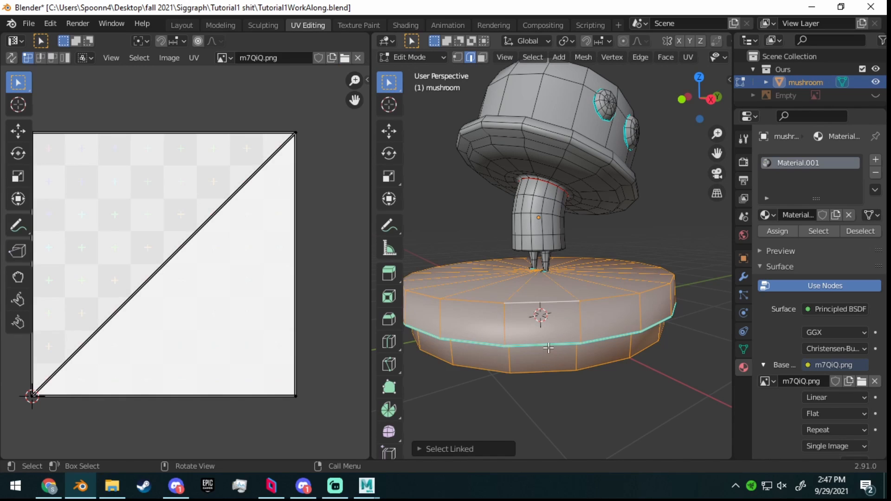
{"action": "key", "text": "x"}
{"action": "left_click", "coordinate": [530, 298]}
{"action": "scroll", "coordinate": [557, 279], "scroll_direction": "up", "scroll_amount": 3}
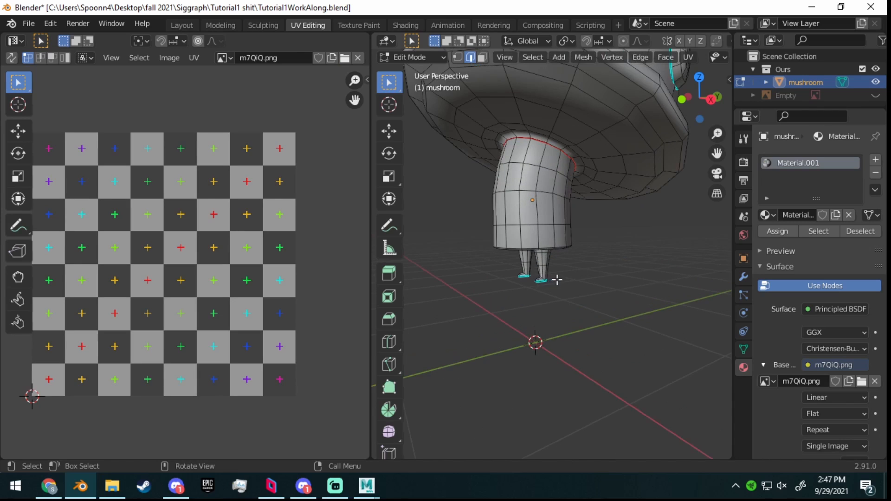
- Mark a vertical seam along the back of the mushroom, from the bottom of the stem up to the center of the cap's top
{"action": "middle_click_drag", "start_coordinate": [591, 281], "coordinate": [582, 300], "text": "shift"}
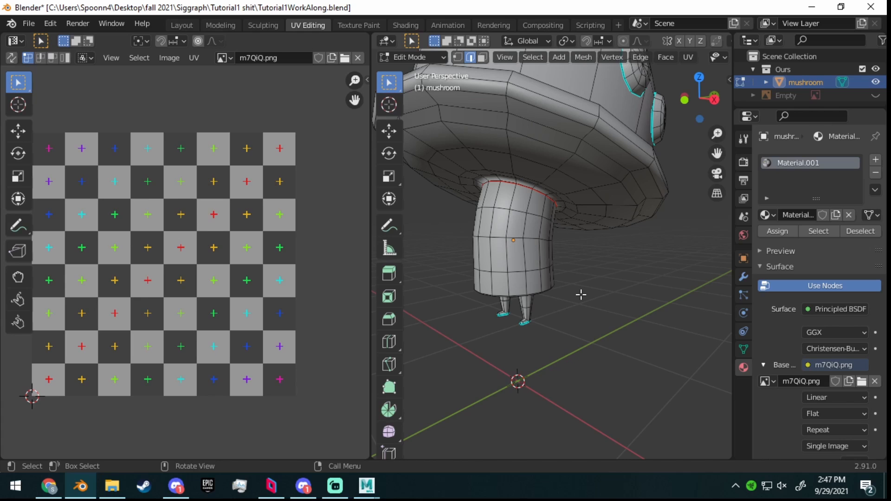
{"action": "middle_click_drag", "start_coordinate": [548, 272], "coordinate": [599, 276]}
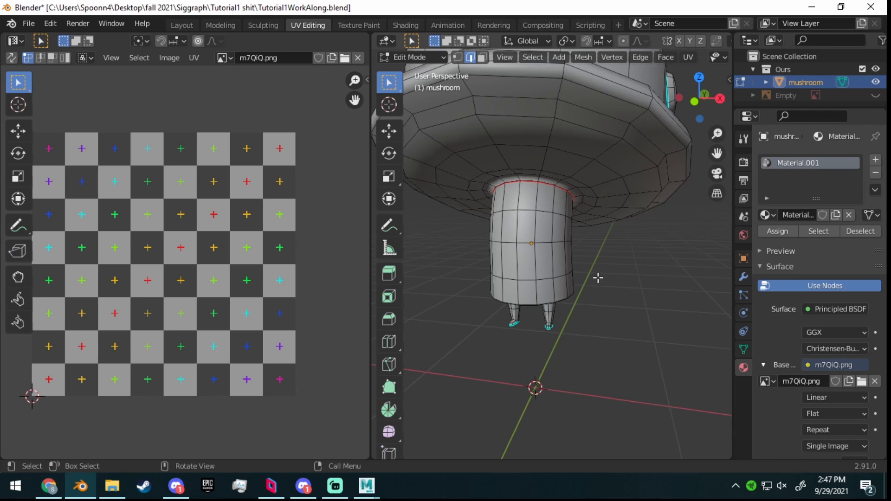
{"action": "middle_click_drag", "start_coordinate": [598, 277], "coordinate": [570, 250]}
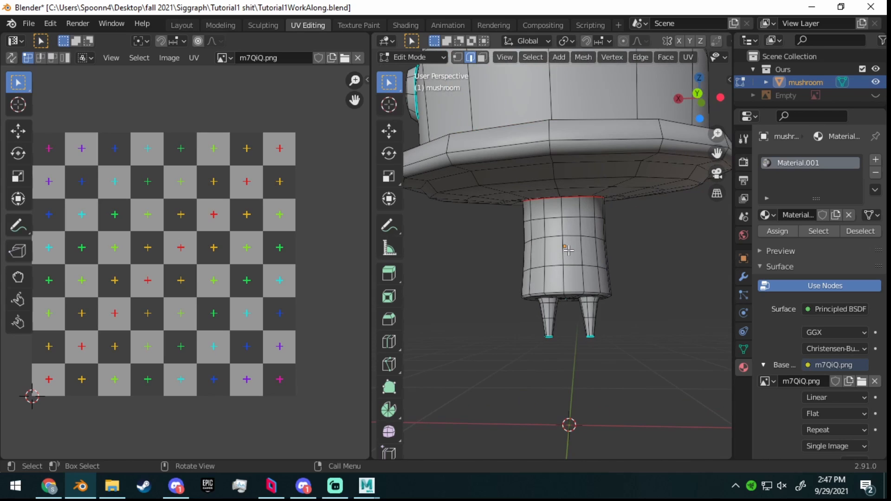
{"action": "left_click", "coordinate": [566, 250], "text": "alt"}
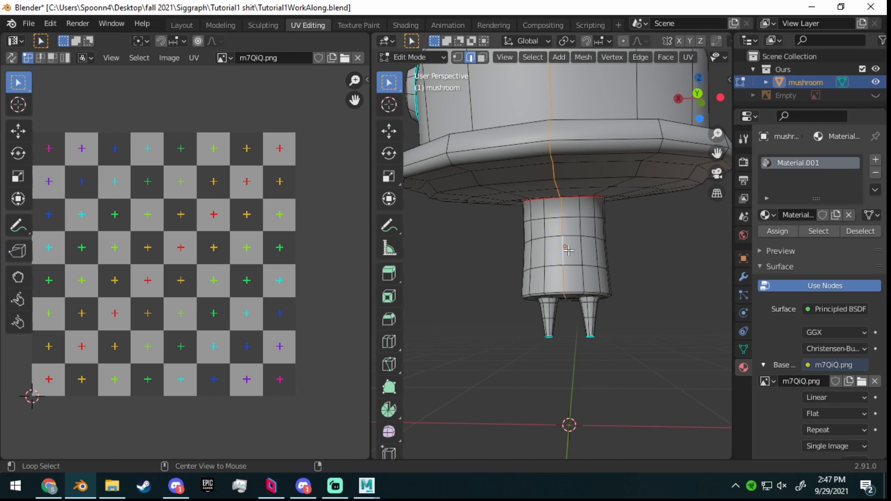
{"action": "left_click", "coordinate": [625, 277]}
{"action": "left_click", "coordinate": [558, 280]}
{"action": "middle_click_drag", "start_coordinate": [570, 270], "coordinate": [584, 253], "text": "shift"}
{"action": "left_click", "coordinate": [584, 248], "text": "ctrl"}
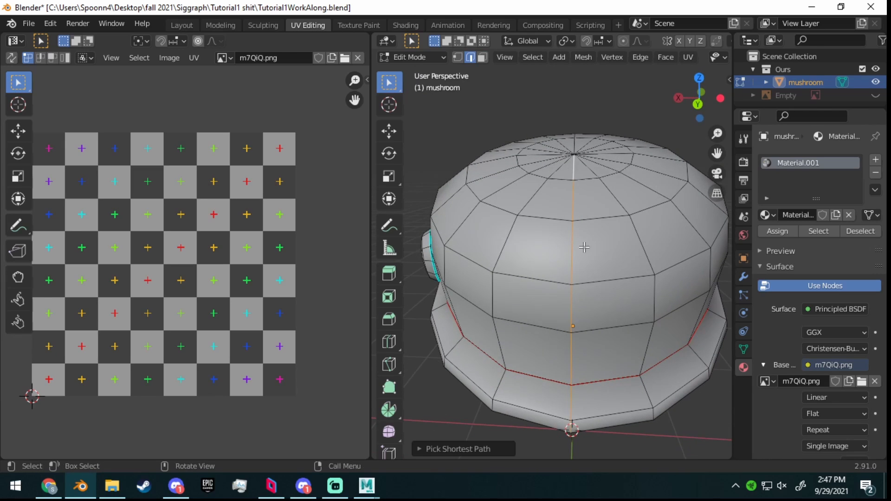
{"action": "key", "text": "ctrl+e"}
{"action": "left_click", "coordinate": [596, 287]}
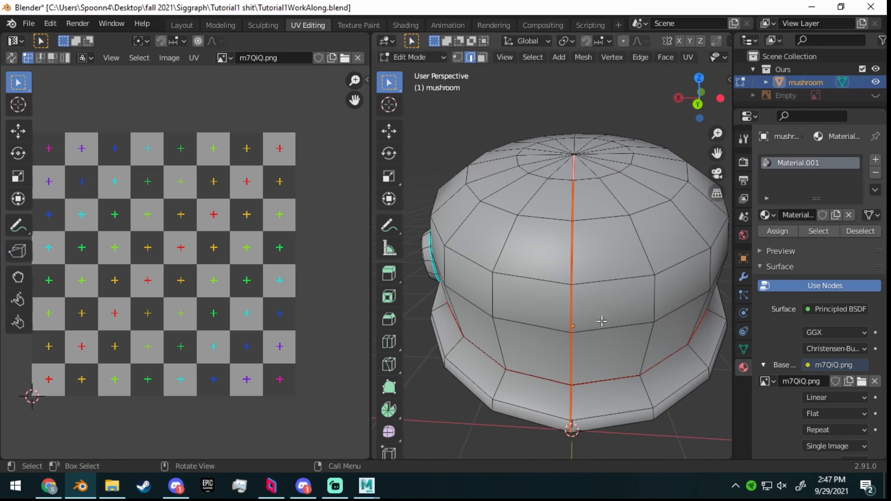
{"action": "scroll", "coordinate": [599, 318], "scroll_direction": "down", "scroll_amount": 3}
{"action": "middle_click_drag", "start_coordinate": [599, 319], "coordinate": [570, 276]}
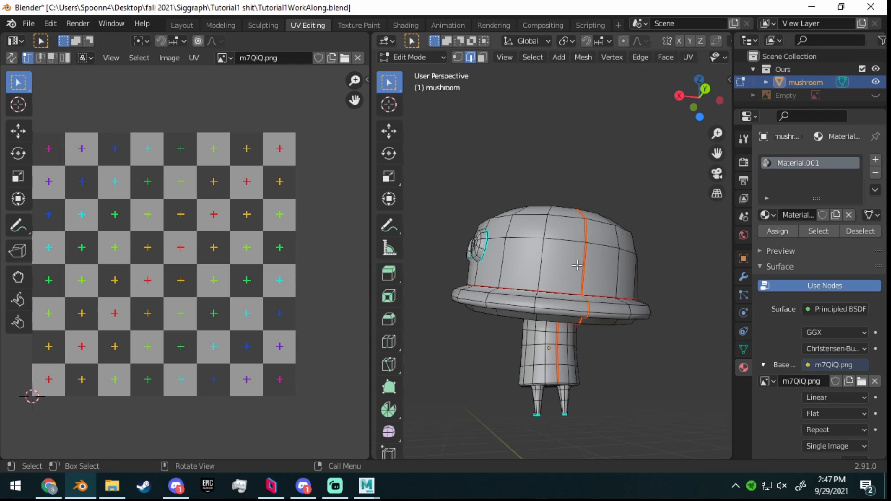
{"action": "middle_click_drag", "start_coordinate": [587, 275], "coordinate": [653, 287]}
{"action": "mouse_move", "coordinate": [561, 311]}
{"action": "middle_mouse_down"}
{"action": "mouse_move", "coordinate": [577, 309]}
{"action": "mouse_move", "coordinate": [570, 311]}
{"action": "middle_mouse_up"}
{"action": "scroll", "coordinate": [573, 307], "scroll_direction": "up", "scroll_amount": 5}
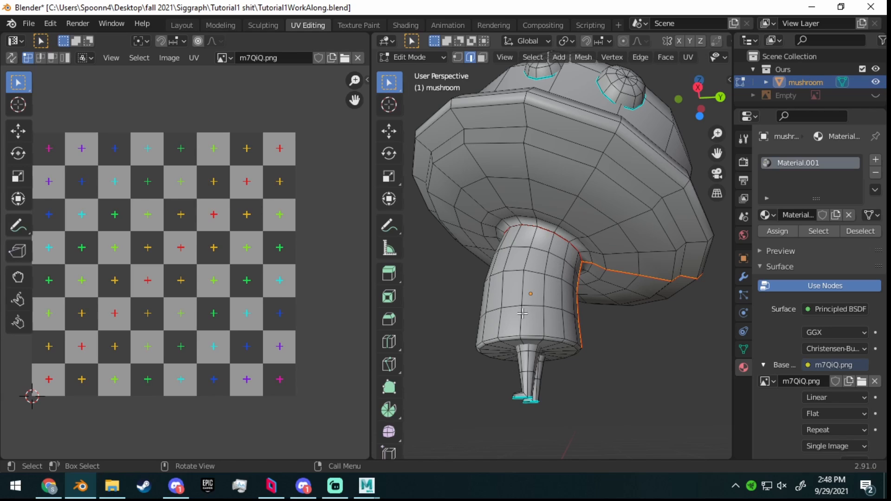
{"action": "key", "text": "c"}
{"action": "left_click_drag", "start_coordinate": [532, 323], "coordinate": [528, 323]}
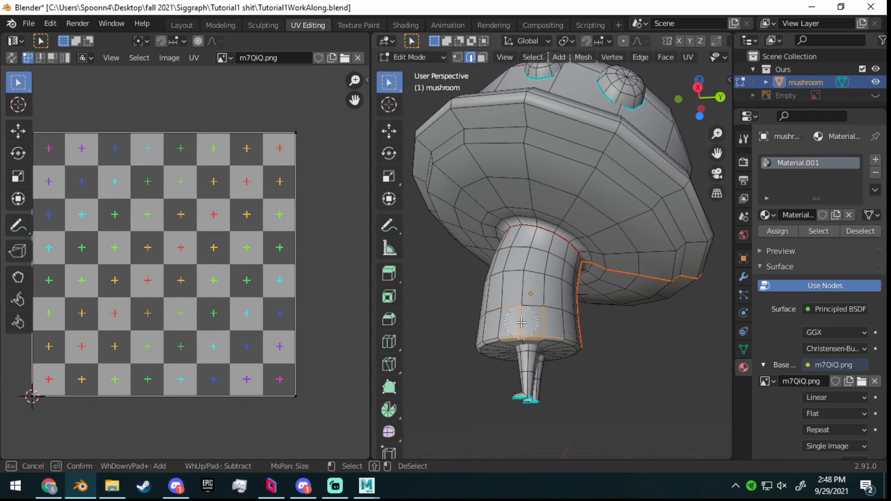
{"action": "right_click", "coordinate": [595, 322]}
{"action": "key", "text": "h"}
{"action": "middle_click_drag", "start_coordinate": [594, 328], "coordinate": [529, 334]}
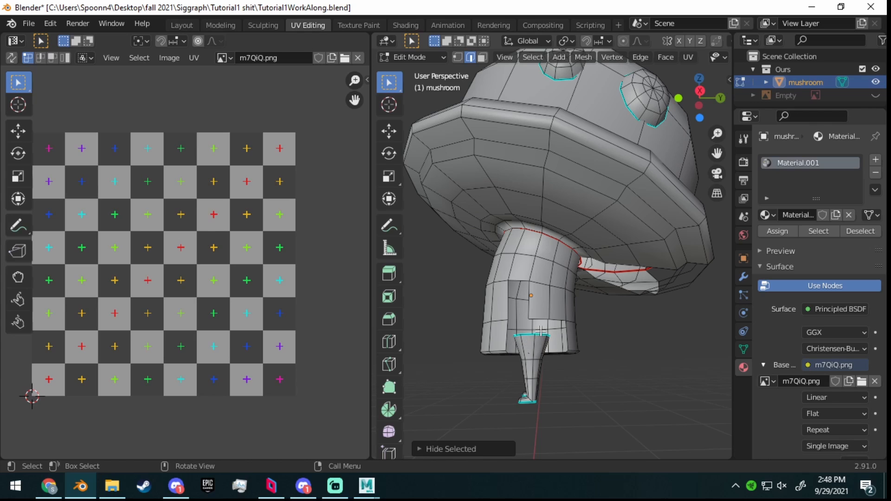
{"action": "key", "text": "alt+h"}
{"action": "left_click", "coordinate": [631, 360]}
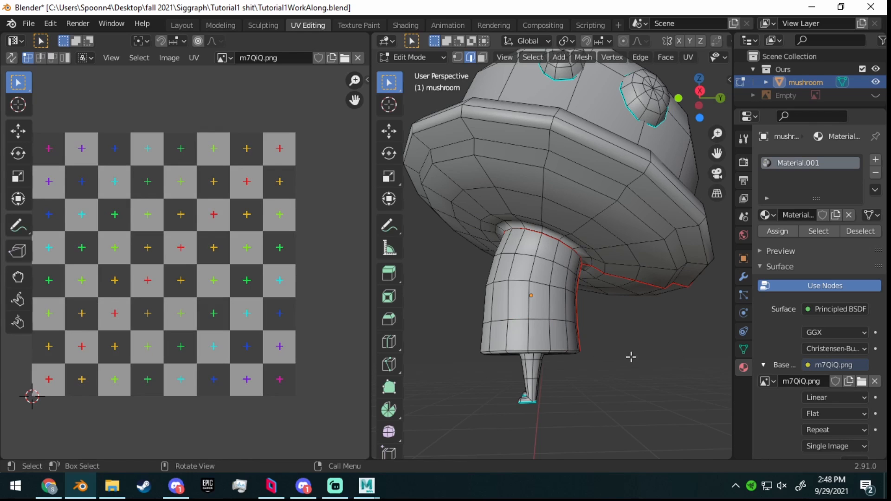
{"action": "middle_click_drag", "start_coordinate": [628, 358], "coordinate": [598, 350]}
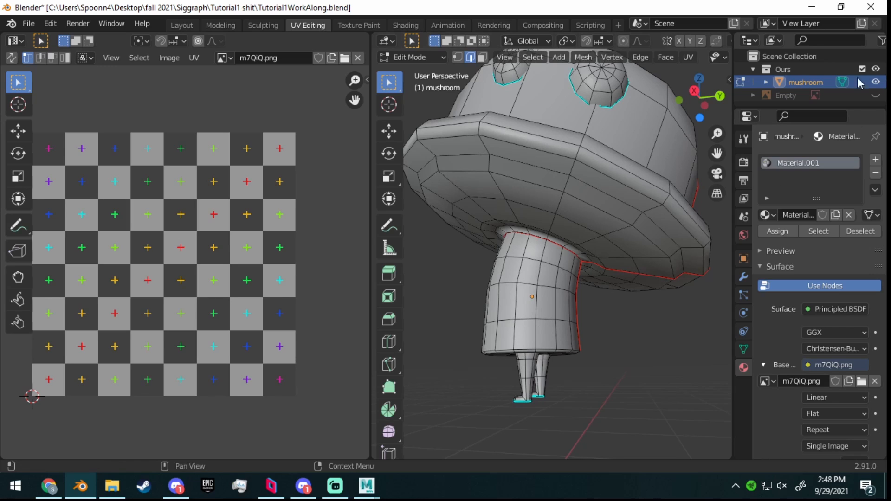
- Switch to the Siggraph UV Unwrapping Workshop deck in Chrome and present it from the Create Seams slide
{"action": "mouse_move", "coordinate": [49, 486]}
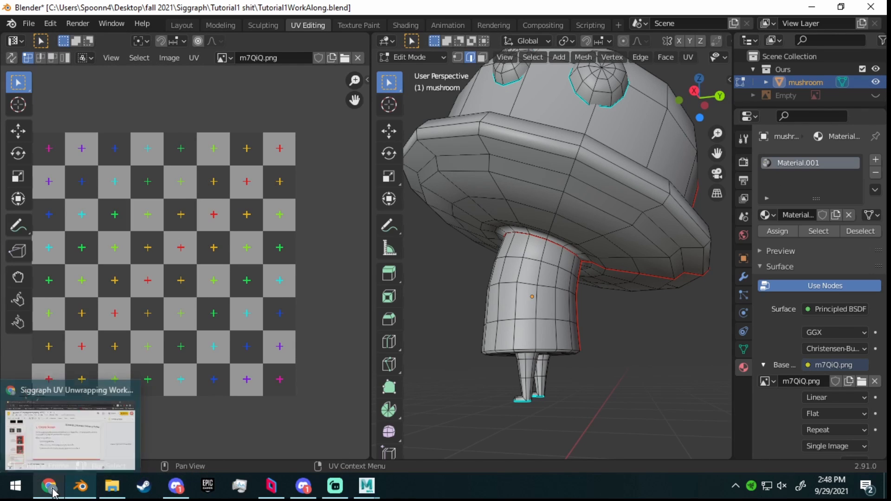
{"action": "left_click", "coordinate": [63, 432]}
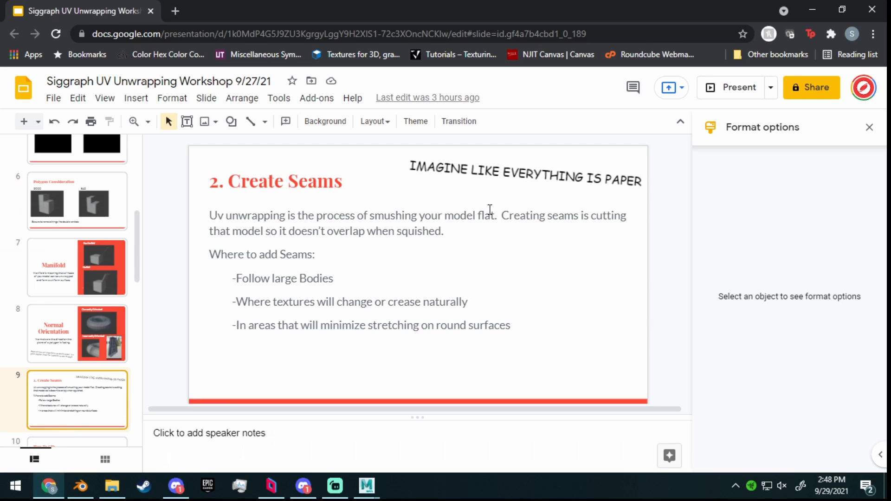
{"action": "left_click", "coordinate": [748, 88]}
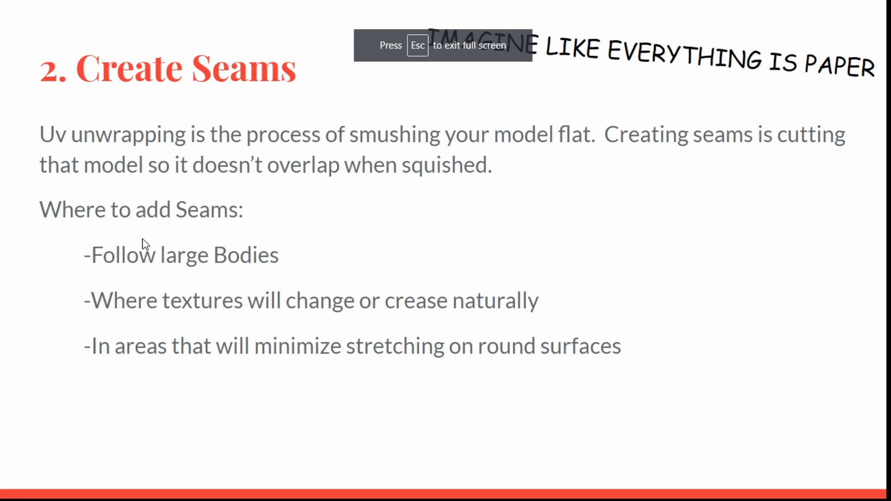
- Show the How To Gifs slide with its Blender and Maya videos looping, and advance to the Unwrap slide
{"action": "key", "text": "Right"}
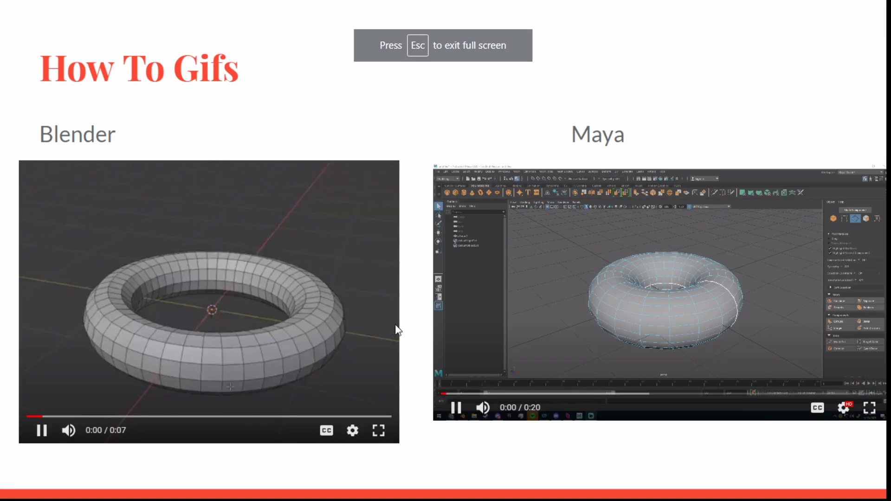
{"action": "right_click", "coordinate": [260, 267]}
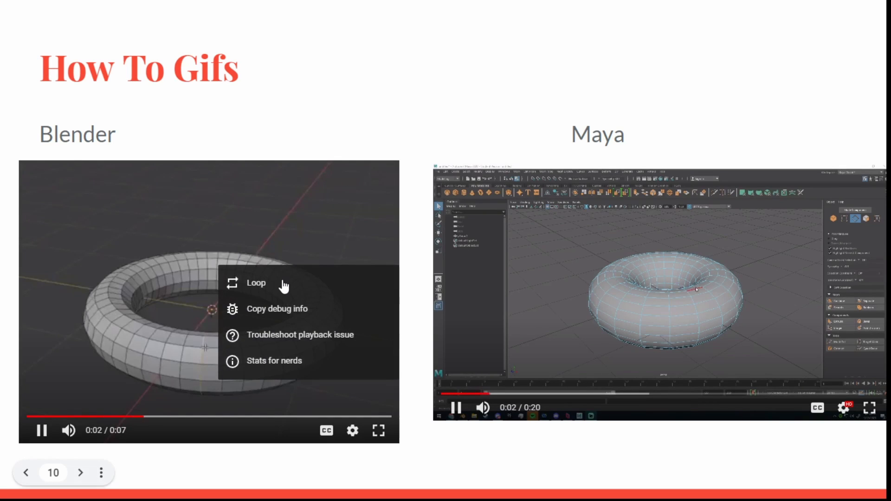
{"action": "right_click", "coordinate": [475, 272]}
{"action": "left_click", "coordinate": [508, 290]}
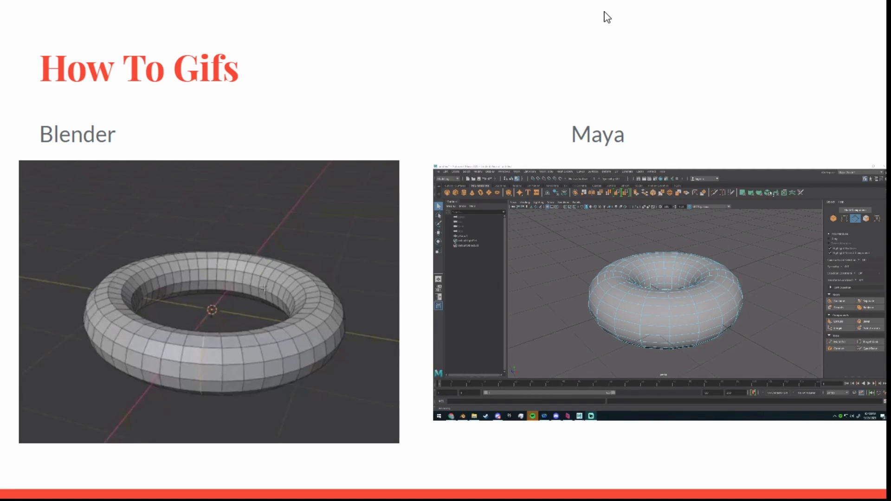
{"action": "key", "text": "Right"}
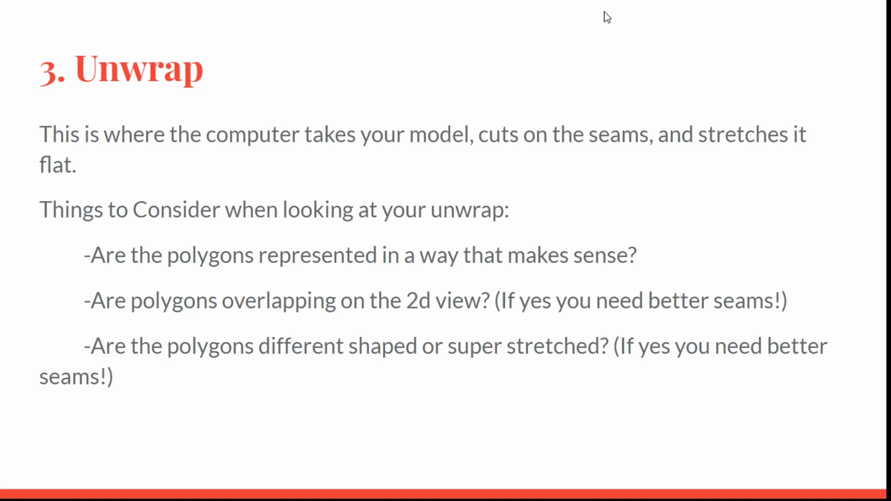
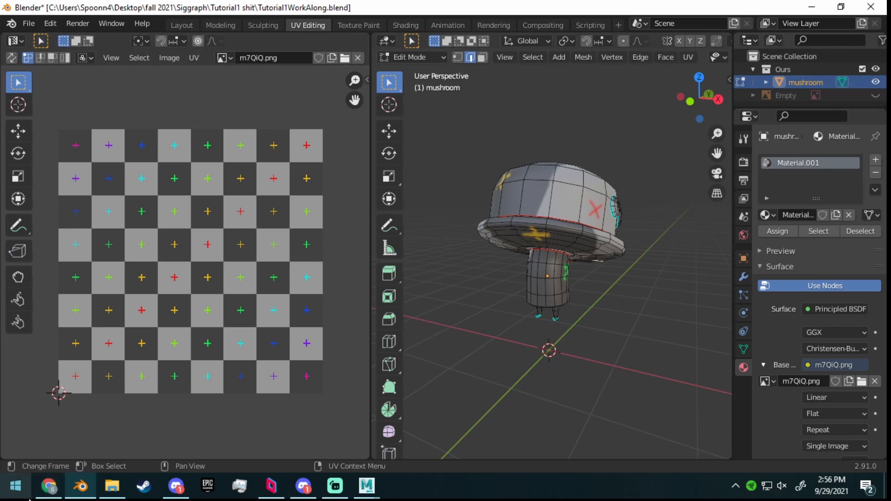
- Switch to the slideshow in Chrome and show the Optimize slide
{"action": "left_click", "coordinate": [49, 485]}
{"action": "left_click", "coordinate": [448, 349]}
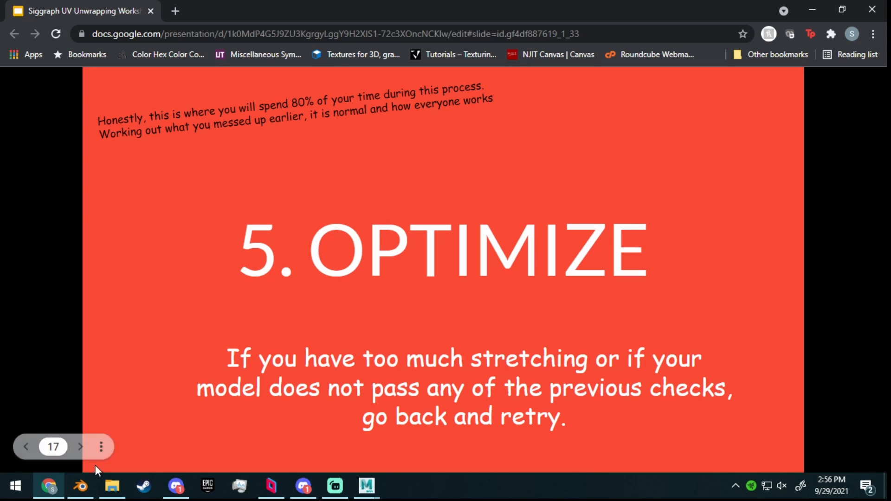
- Switch to Blender, select one whole leg of the mushroom and move it down, clear of the stem's underside
{"action": "left_click", "coordinate": [81, 485]}
{"action": "scroll", "coordinate": [548, 284], "scroll_direction": "up", "scroll_amount": 5}
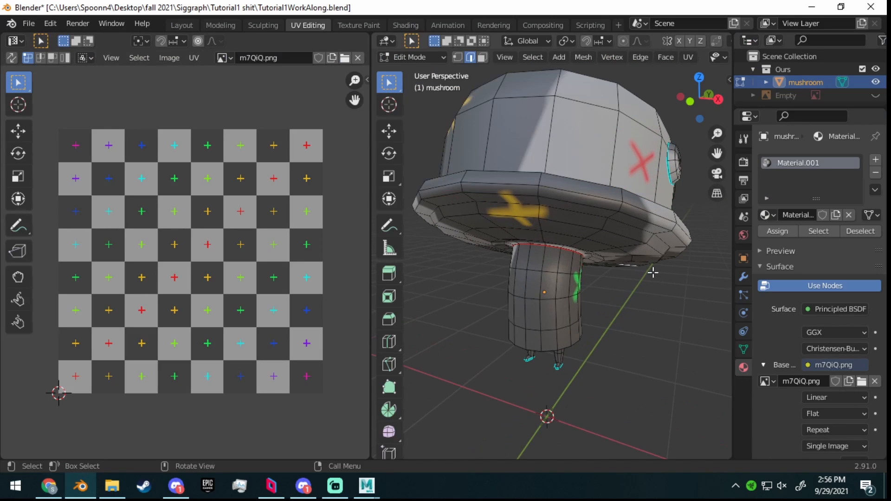
{"action": "middle_click_drag", "start_coordinate": [656, 273], "coordinate": [557, 251]}
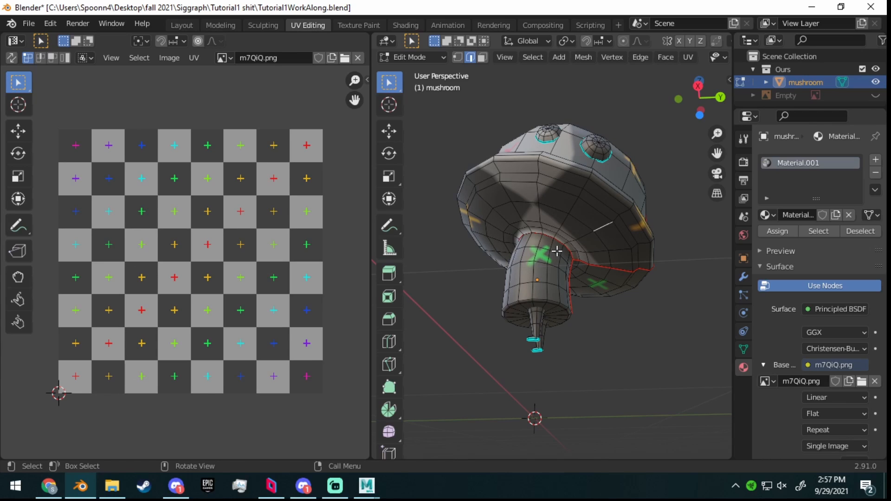
{"action": "scroll", "coordinate": [557, 250], "scroll_direction": "up", "scroll_amount": 1}
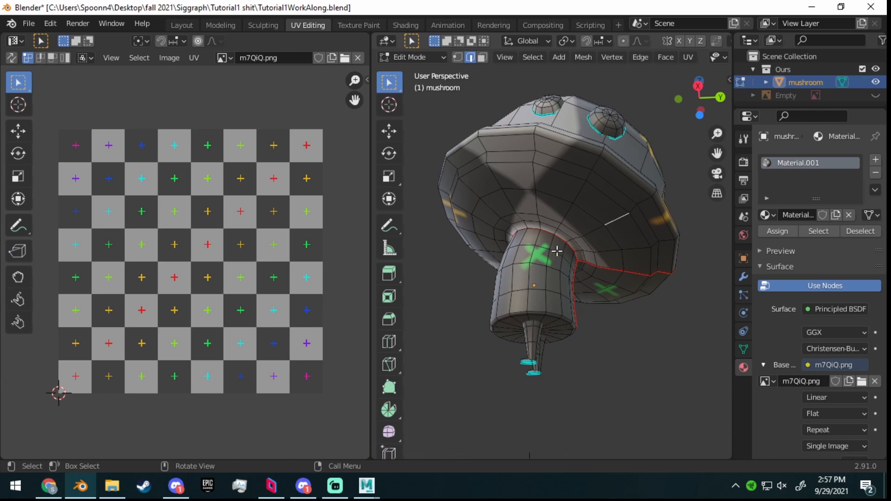
{"action": "middle_click_drag", "start_coordinate": [557, 251], "coordinate": [567, 281]}
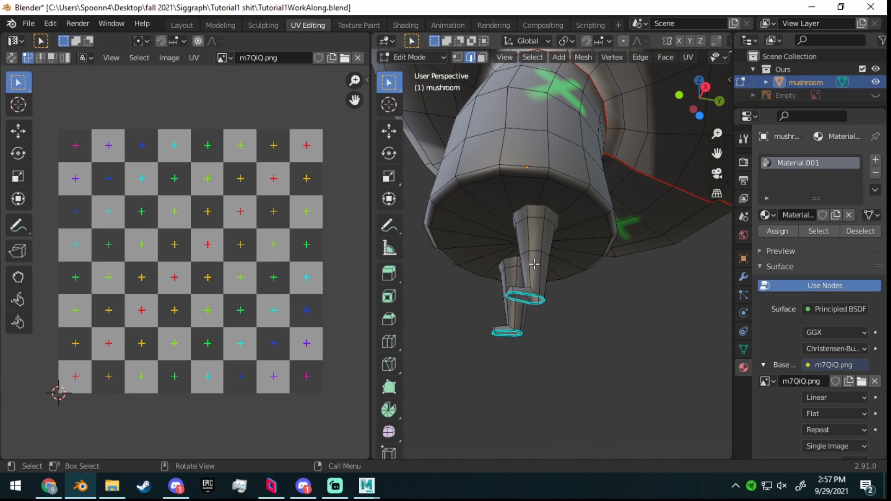
{"action": "key", "text": "l"}
{"action": "scroll", "coordinate": [135, 220], "scroll_direction": "up", "scroll_amount": 8}
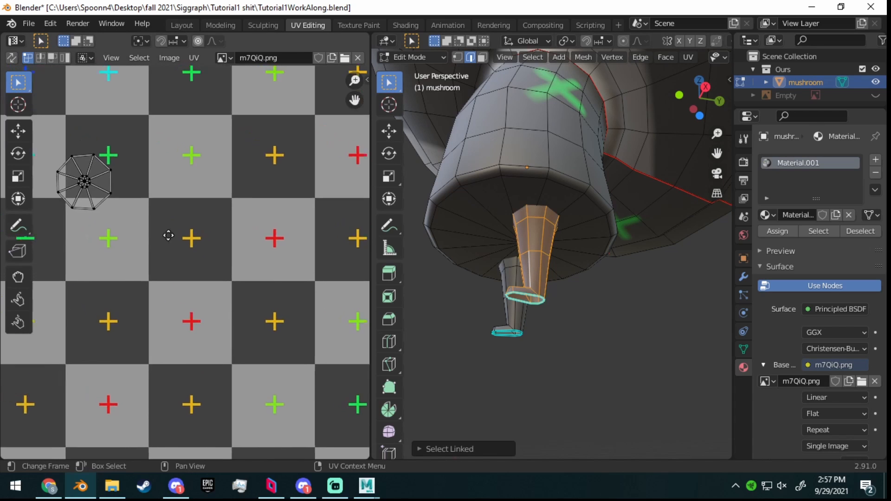
{"action": "middle_click_drag", "start_coordinate": [243, 276], "coordinate": [261, 287]}
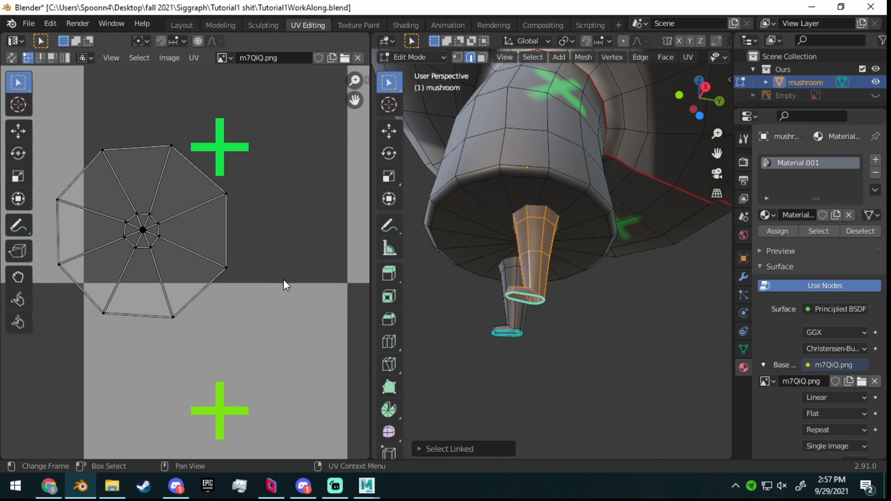
{"action": "middle_click_drag", "start_coordinate": [563, 338], "coordinate": [541, 360]}
{"action": "key", "text": "g"}
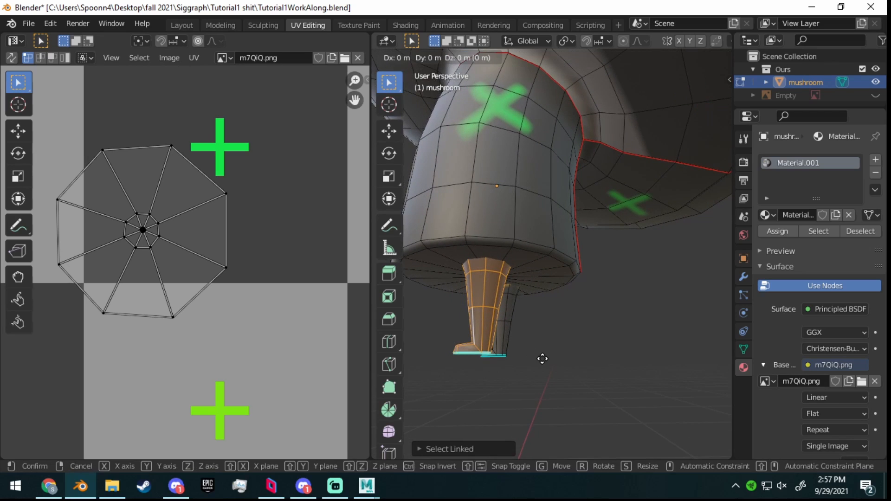
{"action": "left_click", "coordinate": [551, 420]}
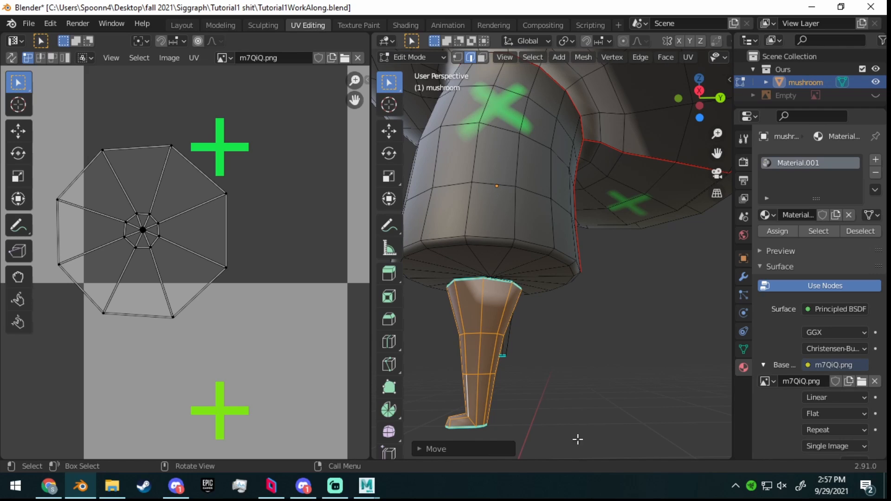
- Mark a vertical seam along the back edge loop of the detached leg, from its top rim to the foot
{"action": "middle_click_drag", "start_coordinate": [579, 407], "coordinate": [495, 394]}
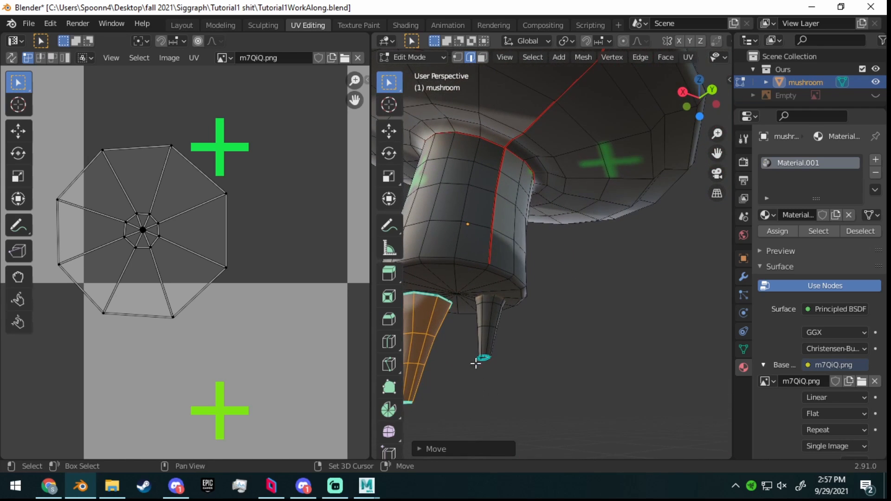
{"action": "middle_click_drag", "start_coordinate": [475, 362], "coordinate": [565, 333], "text": "shift"}
{"action": "scroll", "coordinate": [558, 364], "scroll_direction": "up", "scroll_amount": 1}
{"action": "middle_click_drag", "start_coordinate": [559, 364], "coordinate": [537, 359]}
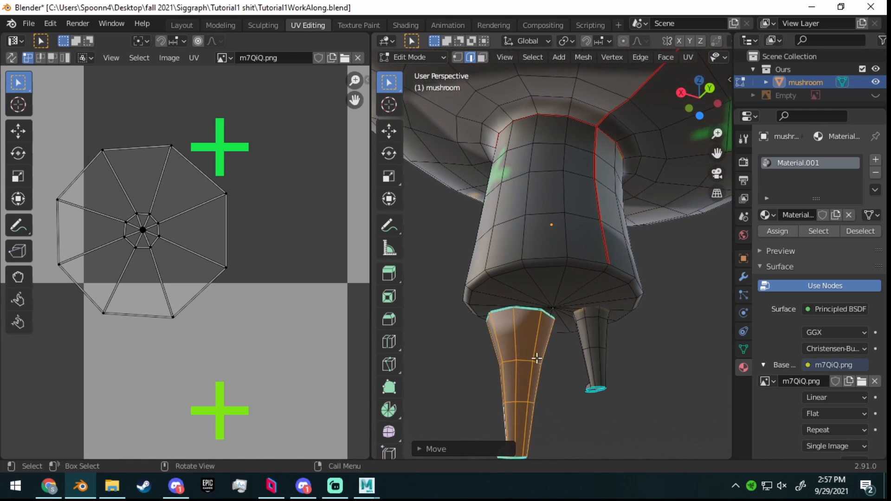
{"action": "left_click", "coordinate": [528, 384], "text": "alt"}
{"action": "key", "text": "ctrl+e"}
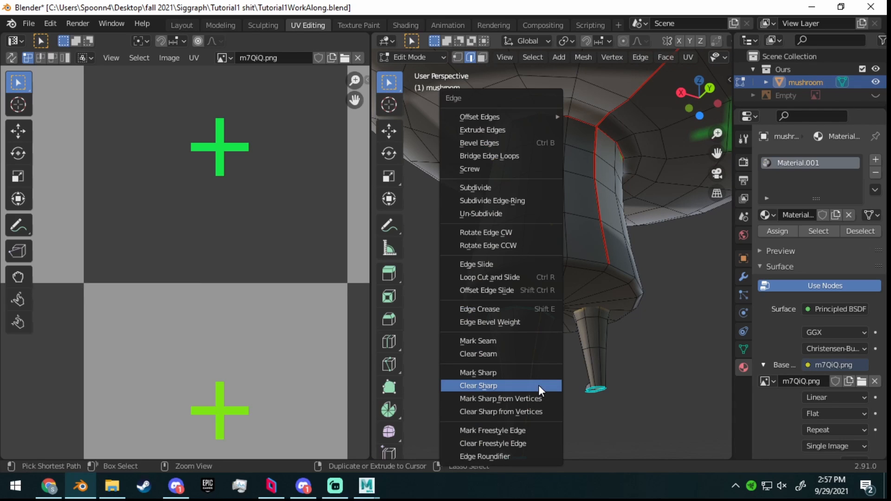
{"action": "left_click", "coordinate": [526, 341]}
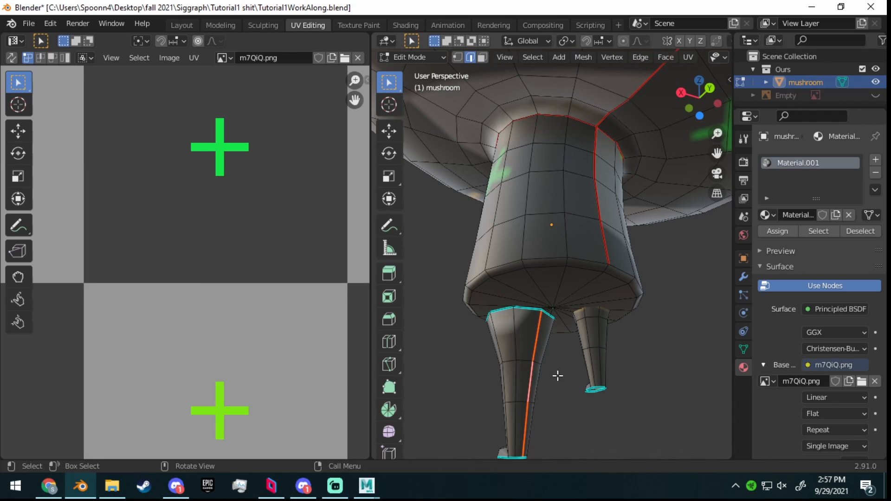
{"action": "middle_click_drag", "start_coordinate": [559, 374], "coordinate": [573, 384]}
{"action": "left_click", "coordinate": [594, 402]}
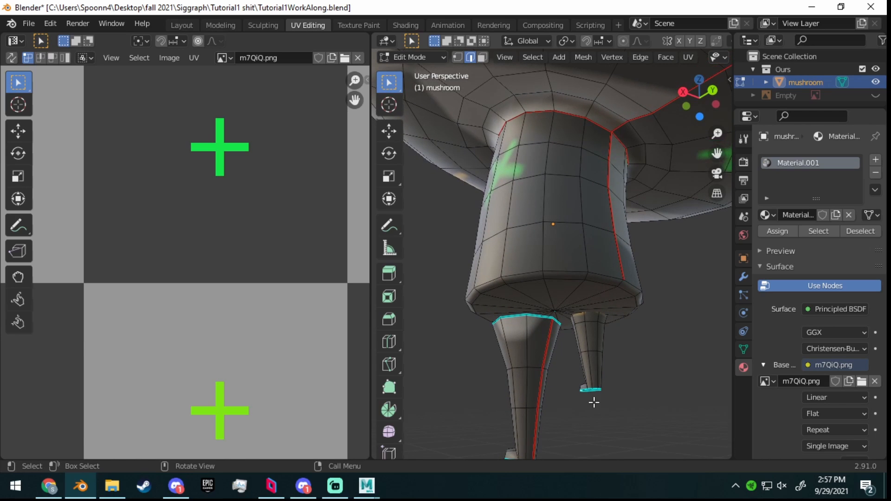
- Mark a seam around the open edge loop at the bottom of the detached leg's foot
{"action": "scroll", "coordinate": [589, 405], "scroll_direction": "up", "scroll_amount": 2}
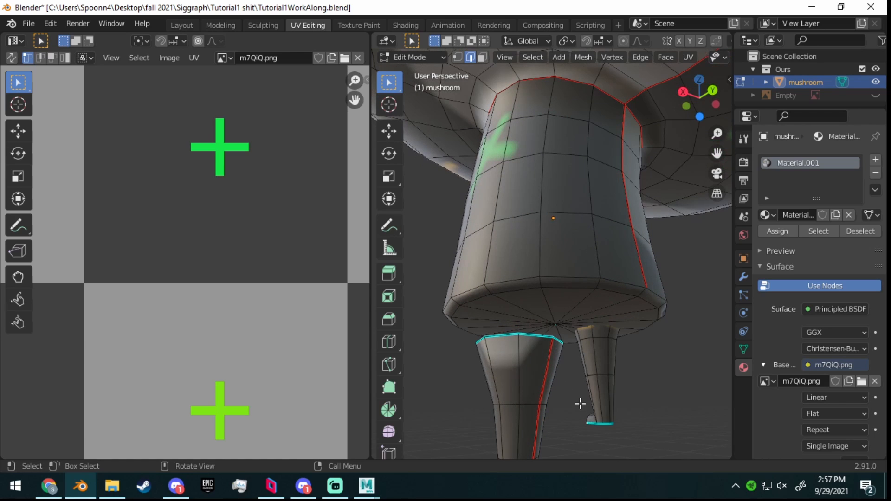
{"action": "scroll", "coordinate": [580, 325], "scroll_direction": "down", "scroll_amount": 3}
{"action": "scroll", "coordinate": [551, 299], "scroll_direction": "up", "scroll_amount": 1}
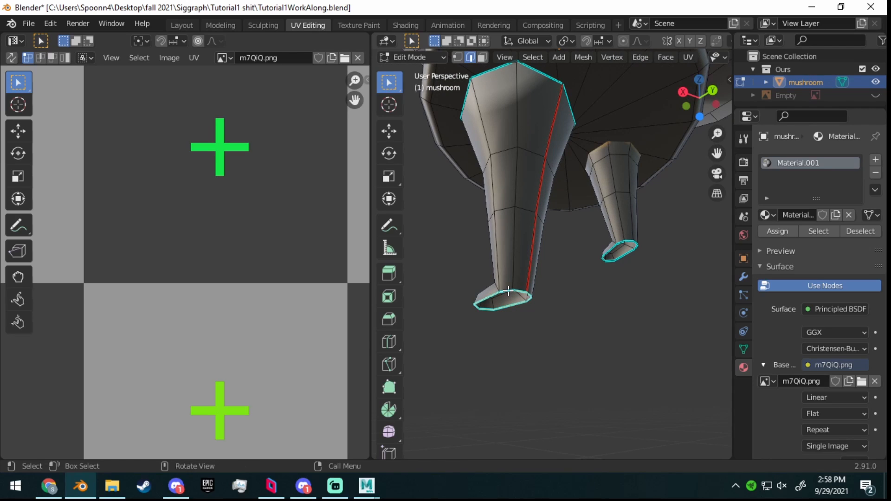
{"action": "key", "text": "ctrl+e"}
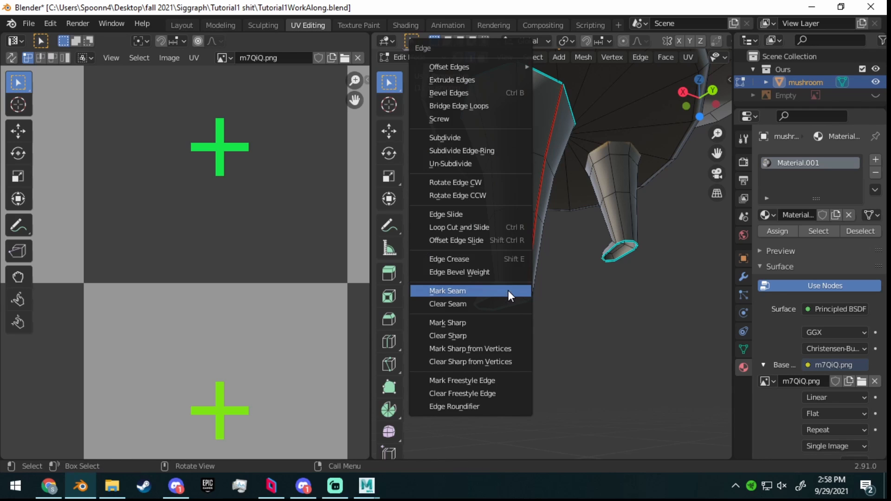
{"action": "left_click", "coordinate": [508, 290]}
{"action": "key", "text": "super"}
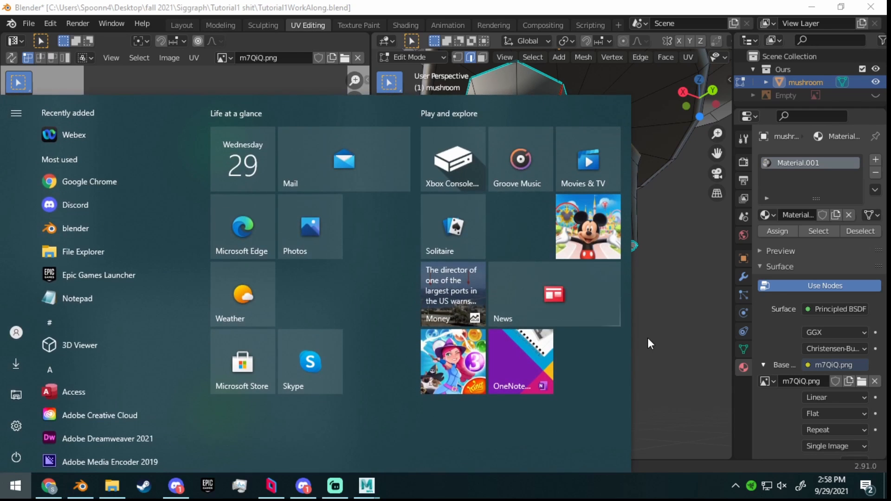
{"action": "key", "text": "super"}
{"action": "middle_click_drag", "start_coordinate": [668, 386], "coordinate": [567, 306]}
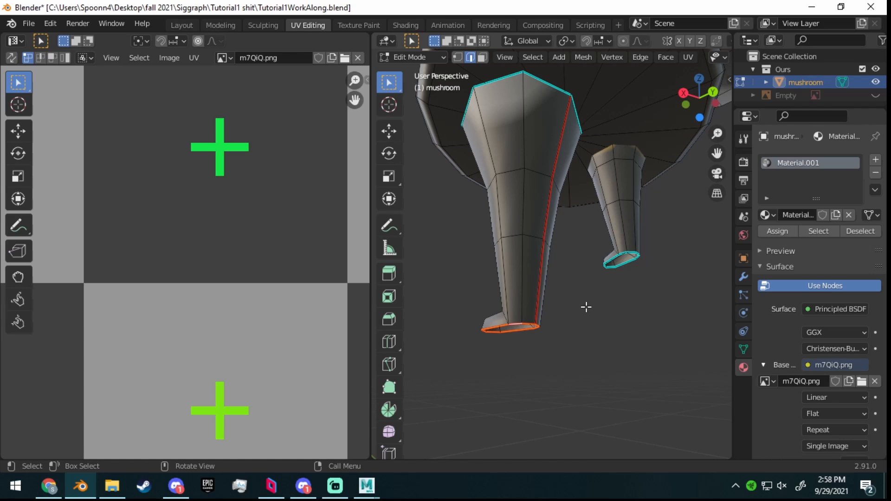
{"action": "middle_click_drag", "start_coordinate": [588, 306], "coordinate": [585, 331]}
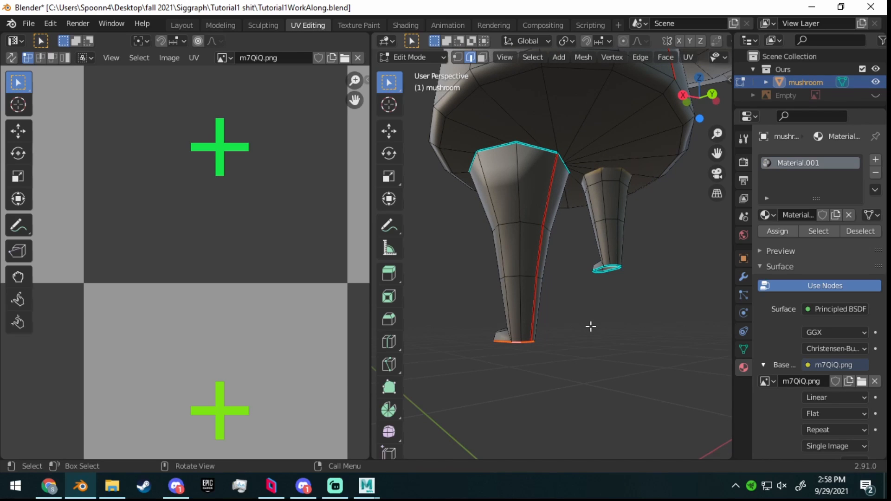
- Mark a seam around the open top rim of the detached leg
{"action": "middle_click_drag", "start_coordinate": [539, 217], "coordinate": [553, 187]}
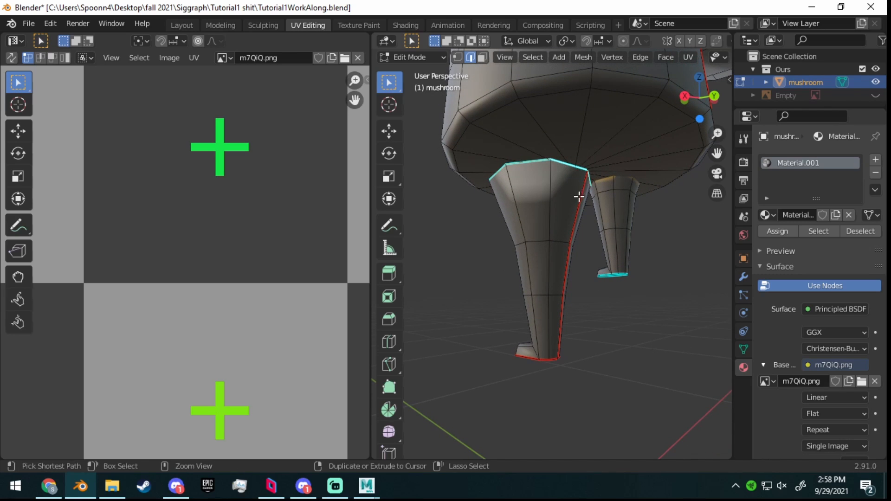
{"action": "key", "text": "ctrl+e"}
{"action": "left_click", "coordinate": [535, 274]}
{"action": "key", "text": "KP_Decimal"}
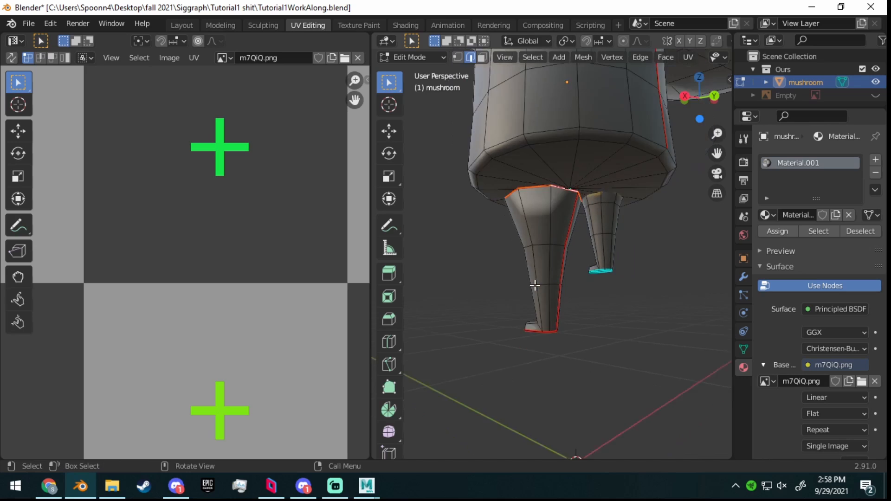
- Select the whole detached leg, unwrap it along its seams, and clear the selection to check the checker texture
{"action": "key", "text": "ctrl+l"}
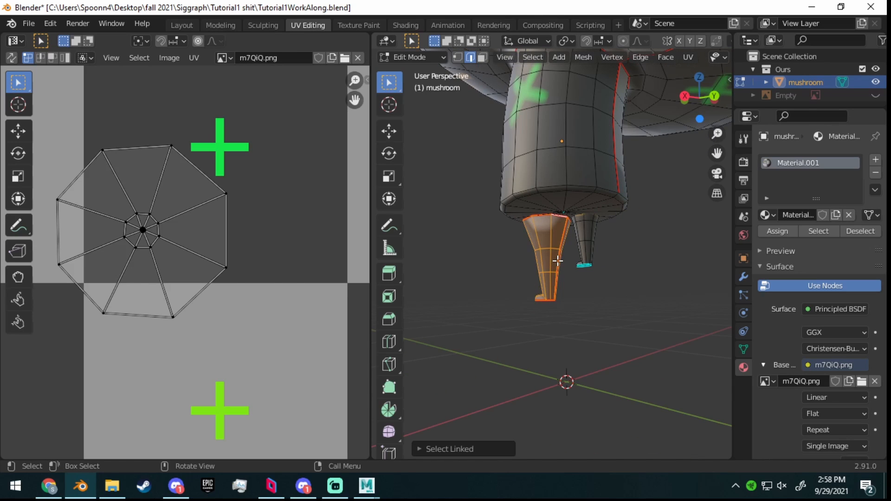
{"action": "key", "text": "u"}
{"action": "left_click", "coordinate": [558, 261]}
{"action": "scroll", "coordinate": [119, 265], "scroll_direction": "down", "scroll_amount": 5}
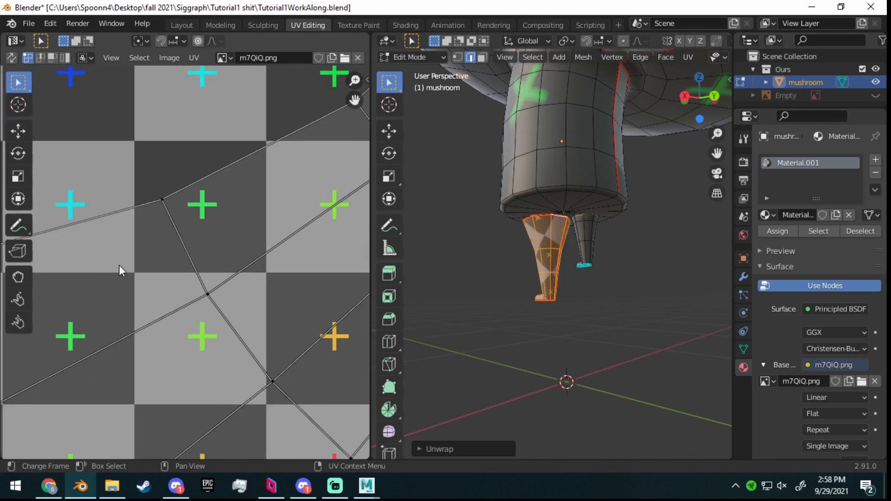
{"action": "middle_click_drag", "start_coordinate": [449, 265], "coordinate": [547, 269]}
{"action": "left_click", "coordinate": [671, 282]}
{"action": "scroll", "coordinate": [582, 275], "scroll_direction": "up", "scroll_amount": 2}
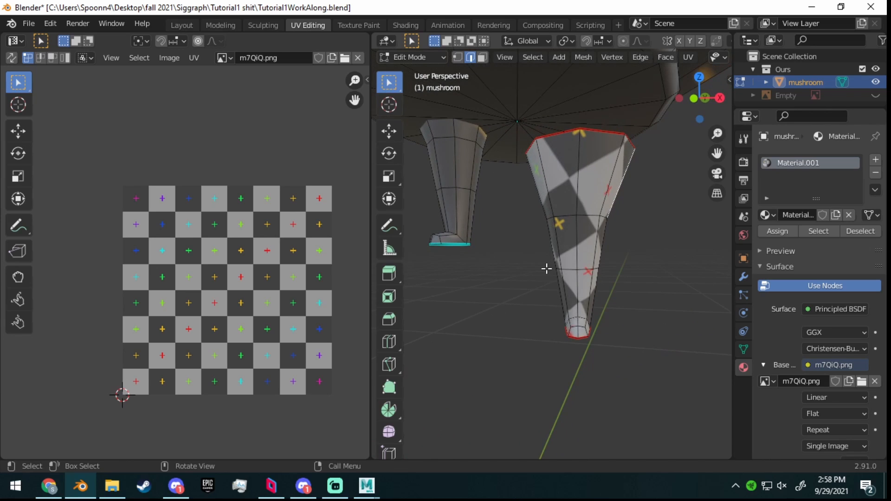
- Reselect the leg, rotate its UV island upright and scale the island down within the checker image
{"action": "key", "text": "l"}
{"action": "key", "text": "r"}
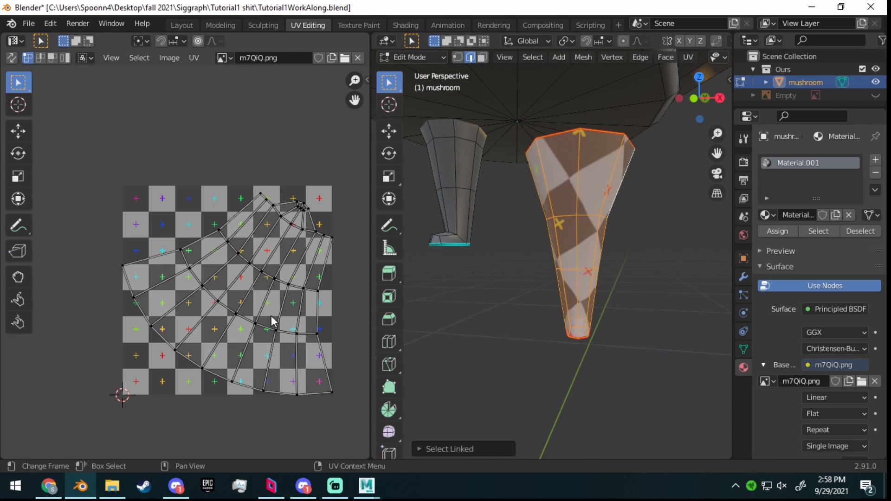
{"action": "left_click", "coordinate": [324, 265]}
{"action": "key", "text": "s"}
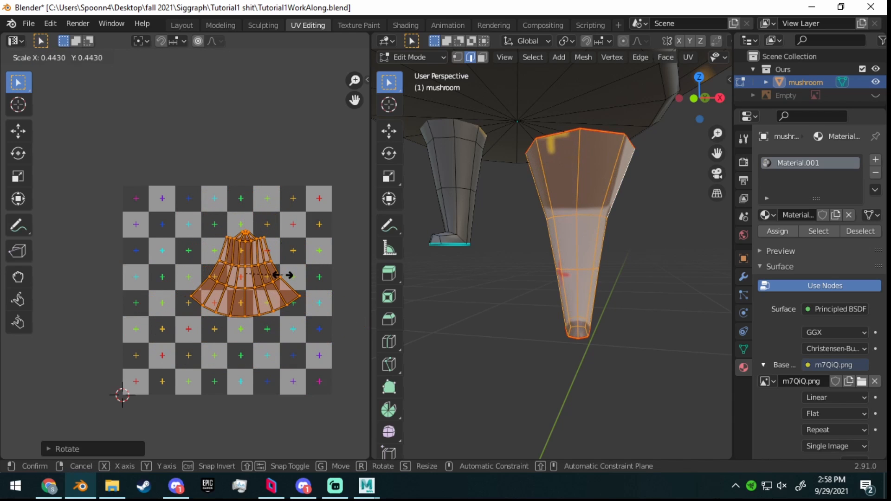
{"action": "left_click", "coordinate": [299, 274]}
- Scale the leg's UV island up well beyond the checker image and inspect the texture squares down to the foot
{"action": "middle_click_drag", "start_coordinate": [463, 278], "coordinate": [416, 259]}
{"action": "middle_click_drag", "start_coordinate": [607, 261], "coordinate": [436, 267]}
{"action": "key", "text": "s"}
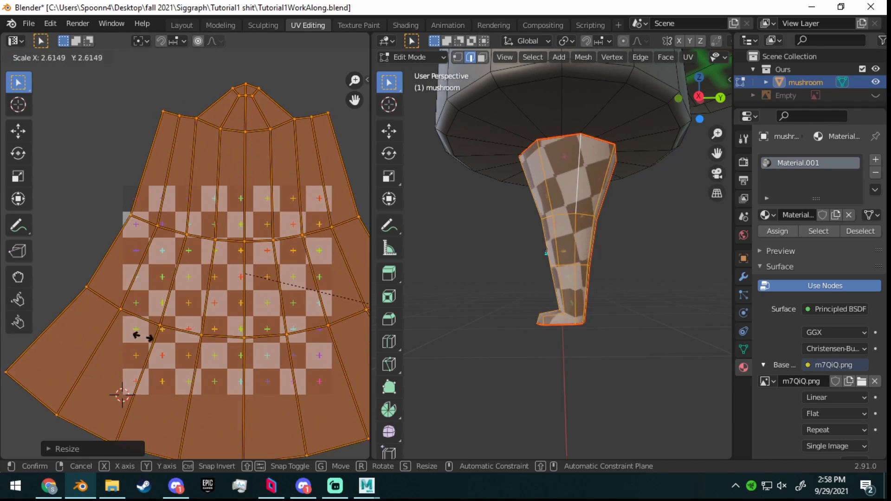
{"action": "left_click", "coordinate": [312, 361]}
{"action": "scroll", "coordinate": [578, 285], "scroll_direction": "down", "scroll_amount": 4}
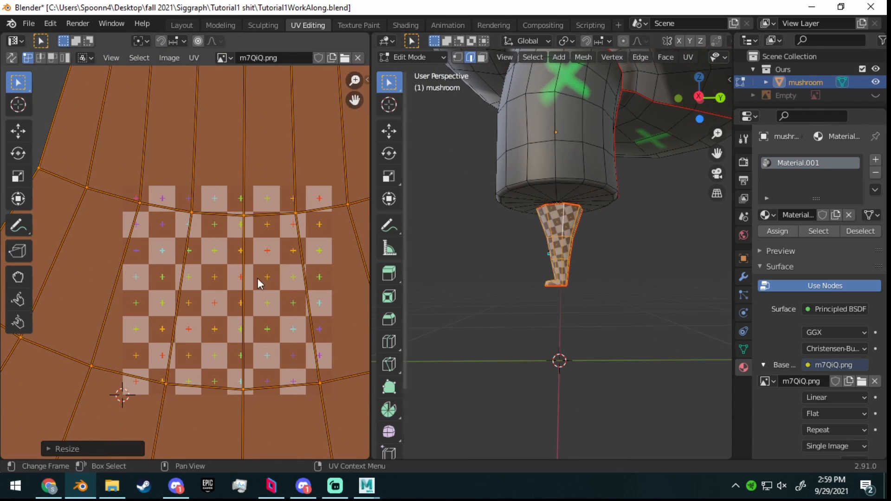
{"action": "middle_click_drag", "start_coordinate": [578, 284], "coordinate": [576, 314]}
{"action": "scroll", "coordinate": [604, 364], "scroll_direction": "up", "scroll_amount": 3}
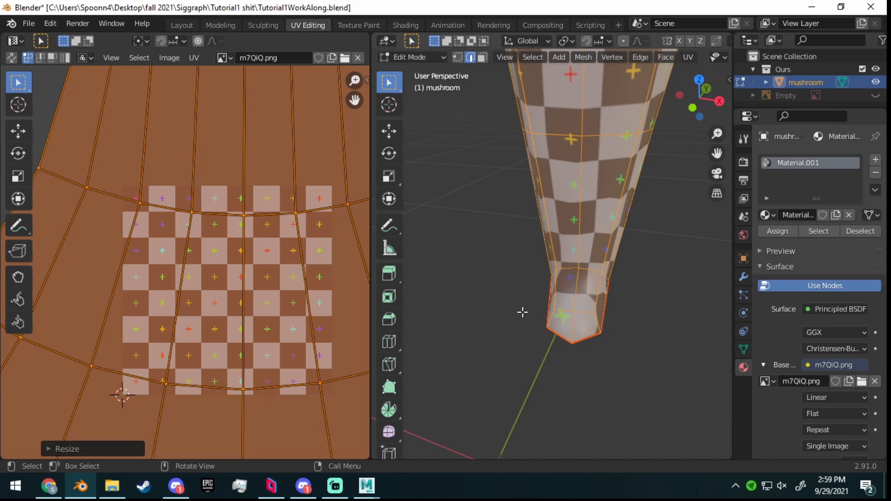
{"action": "scroll", "coordinate": [510, 312], "scroll_direction": "down", "scroll_amount": 2}
{"action": "middle_click_drag", "start_coordinate": [537, 276], "coordinate": [553, 262]}
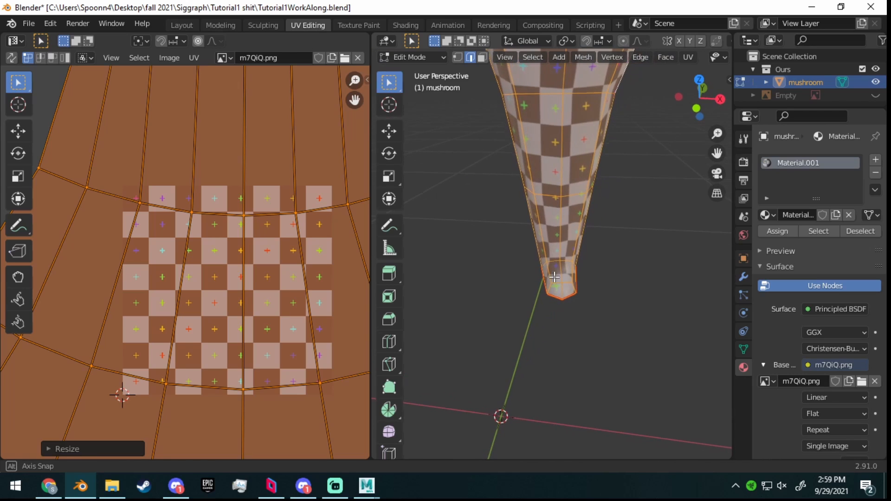
- Switch UV selection to edges and shift the leg island's central vertical edge sideways to distort the texture
{"action": "left_click", "coordinate": [240, 296]}
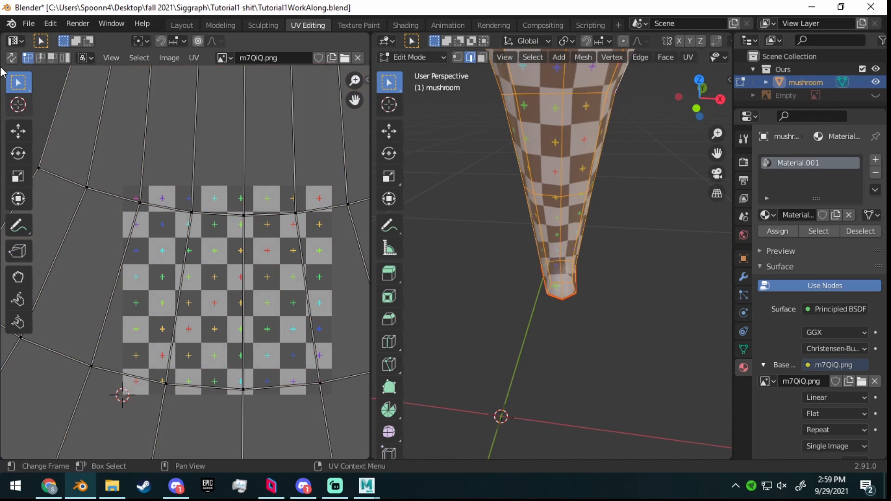
{"action": "left_click", "coordinate": [41, 57]}
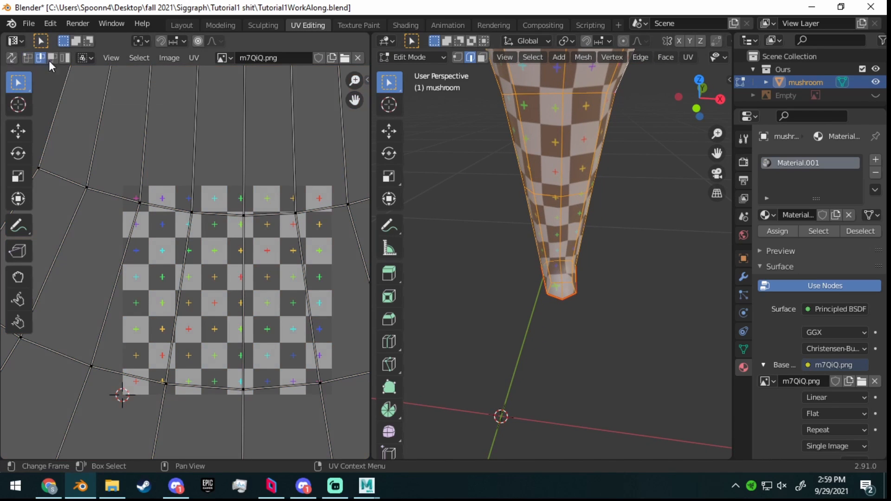
{"action": "left_click", "coordinate": [244, 297], "text": "alt"}
{"action": "key", "text": "g"}
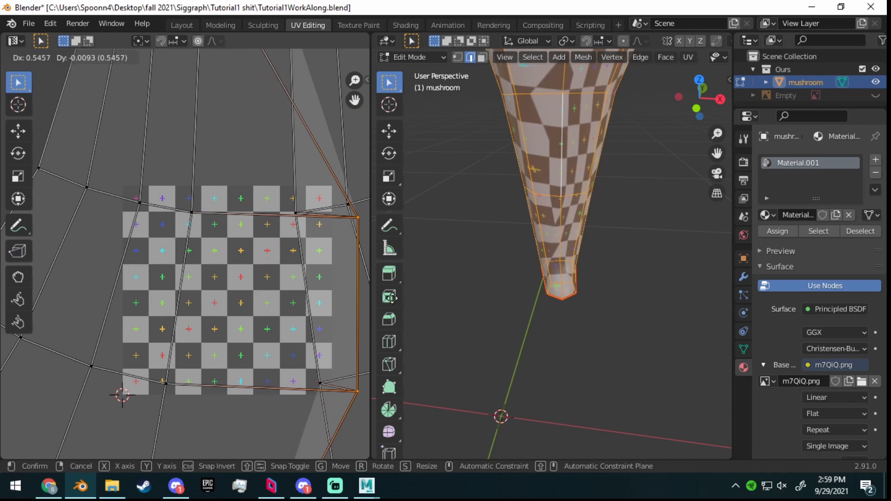
{"action": "left_click", "coordinate": [357, 311]}
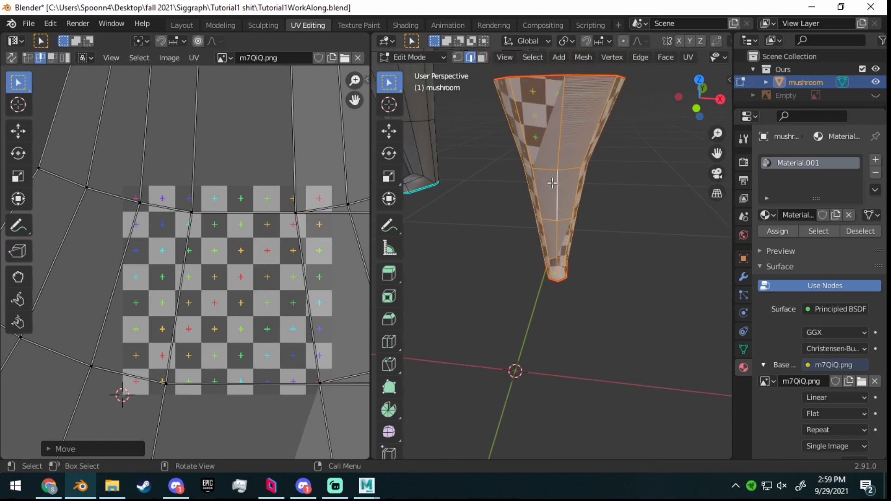
{"action": "key", "text": "g"}
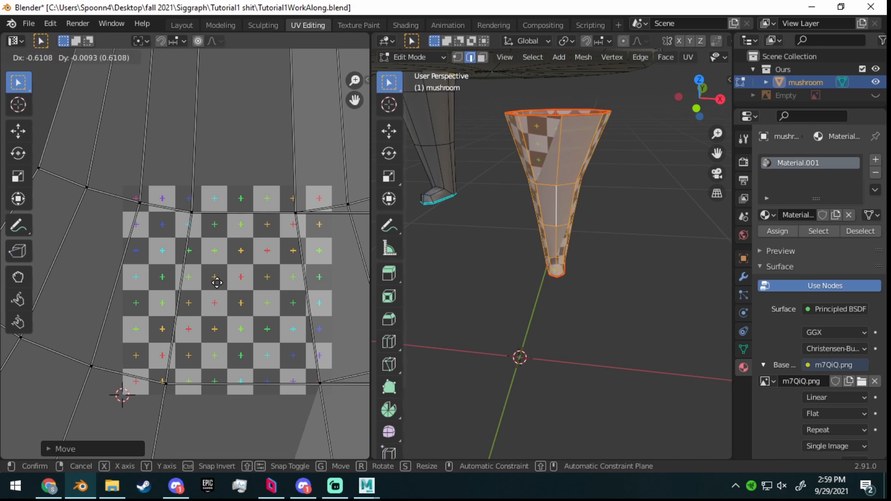
{"action": "left_click", "coordinate": [215, 281]}
- Move the displaced UV edge back beside the checker image and reposition it within the leg island
{"action": "middle_click_drag", "start_coordinate": [309, 281], "coordinate": [148, 283], "text": "shift"}
{"action": "scroll", "coordinate": [280, 272], "scroll_direction": "down", "scroll_amount": 8}
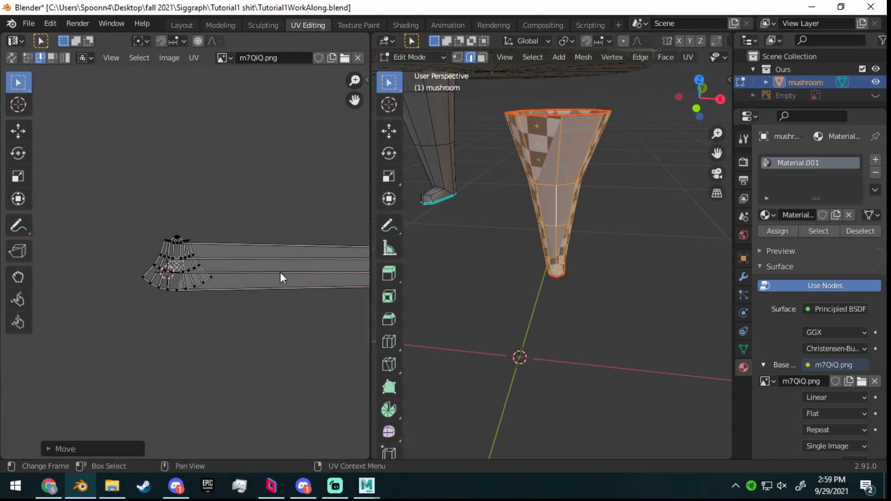
{"action": "key", "text": "a"}
{"action": "key", "text": "g"}
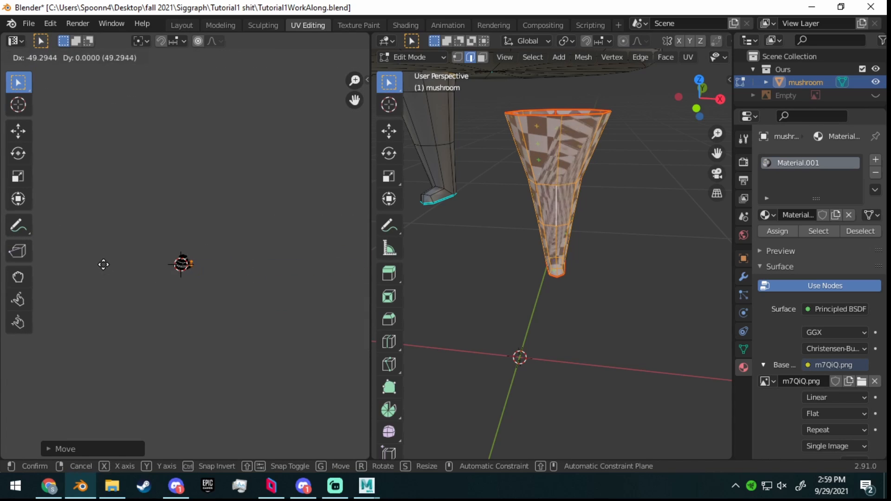
{"action": "left_click", "coordinate": [97, 267]}
{"action": "scroll", "coordinate": [139, 262], "scroll_direction": "up", "scroll_amount": 3}
{"action": "scroll", "coordinate": [236, 257], "scroll_direction": "up", "scroll_amount": 5}
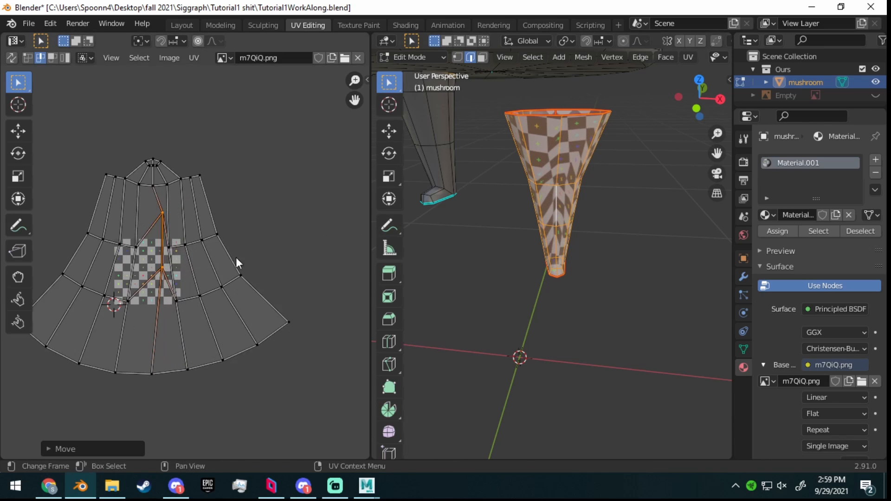
{"action": "key", "text": "g"}
{"action": "left_click", "coordinate": [269, 246]}
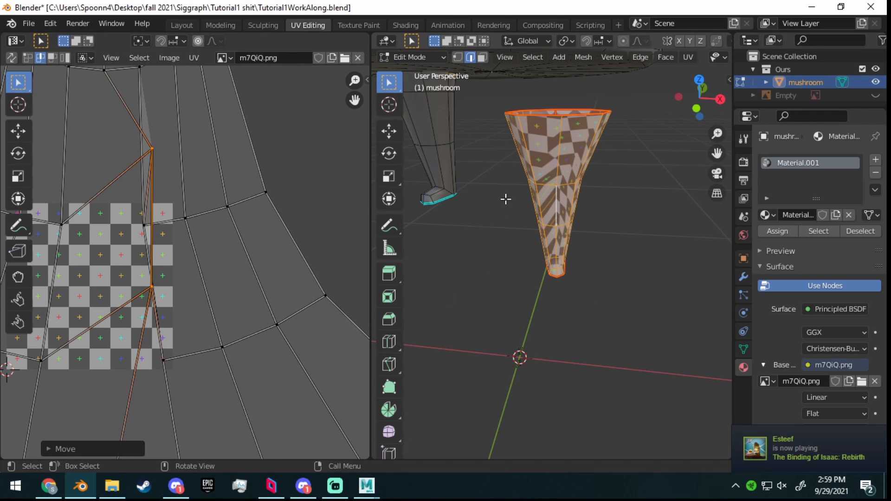
- Inspect the distorted leg texture, undo the UV edge moves, and reselect the leg's whole UV island
{"action": "scroll", "coordinate": [505, 199], "scroll_direction": "up", "scroll_amount": 3}
{"action": "middle_click_drag", "start_coordinate": [521, 180], "coordinate": [538, 214], "text": "shift"}
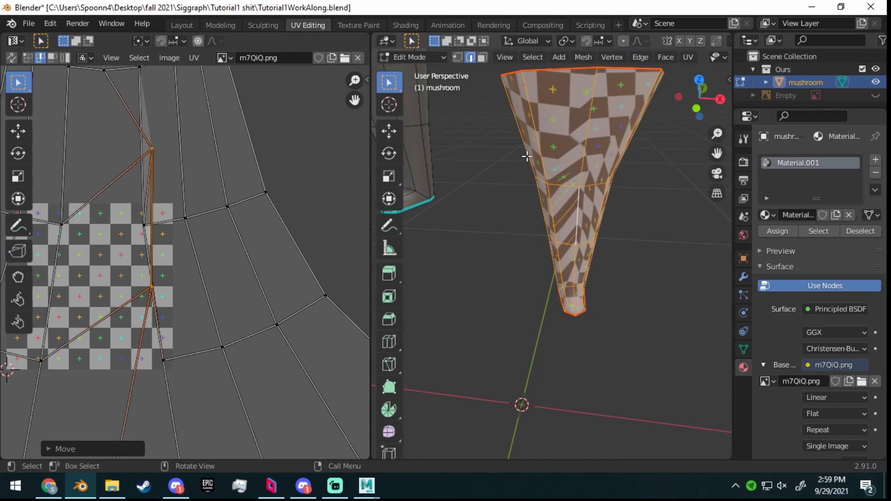
{"action": "left_click", "coordinate": [532, 158], "text": "ctrl"}
{"action": "scroll", "coordinate": [269, 212], "scroll_direction": "down", "scroll_amount": 4}
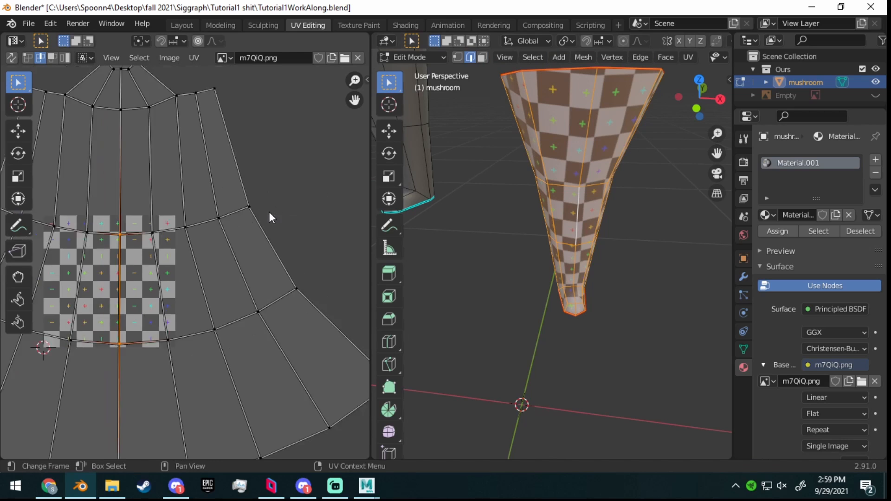
{"action": "key", "text": "a"}
{"action": "scroll", "coordinate": [510, 211], "scroll_direction": "down", "scroll_amount": 2}
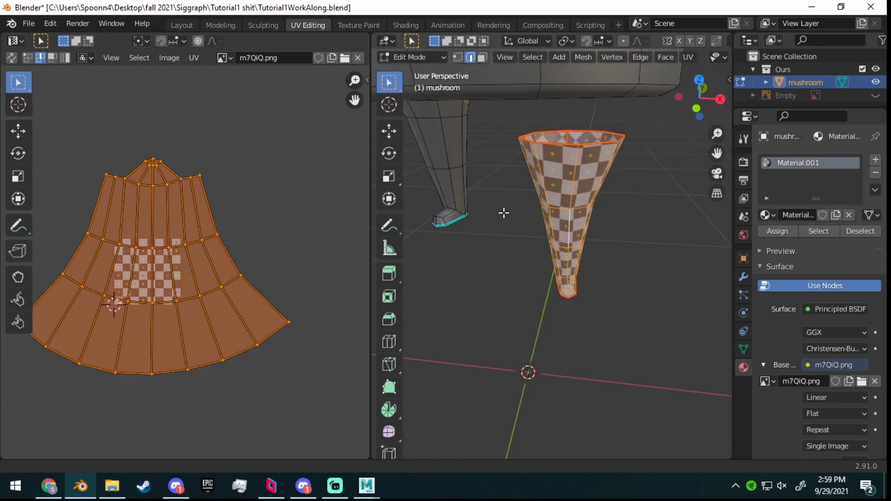
- Mark seams around the foot's sole and along the vertical edge loop at the back of the other leg
{"action": "middle_click_drag", "start_coordinate": [503, 208], "coordinate": [534, 191]}
{"action": "scroll", "coordinate": [515, 244], "scroll_direction": "up", "scroll_amount": 4}
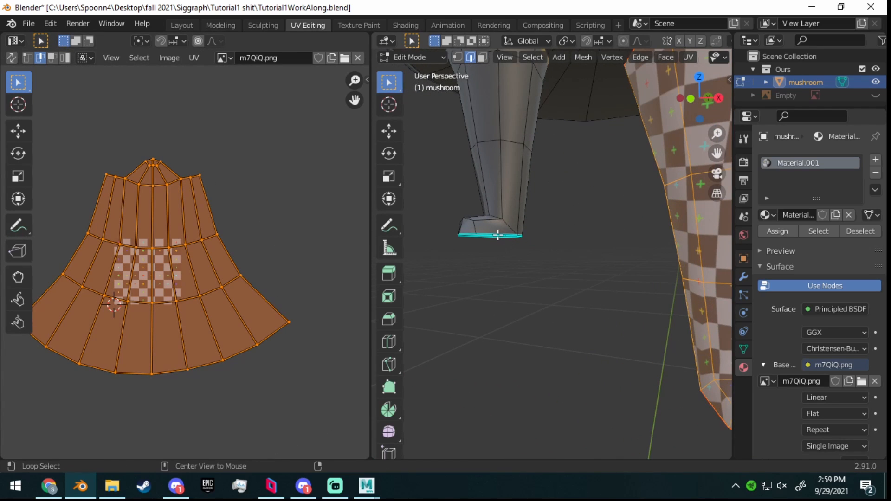
{"action": "left_click", "coordinate": [499, 236], "text": "alt"}
{"action": "middle_click_drag", "start_coordinate": [497, 215], "coordinate": [404, 197]}
{"action": "middle_click_drag", "start_coordinate": [618, 195], "coordinate": [571, 277]}
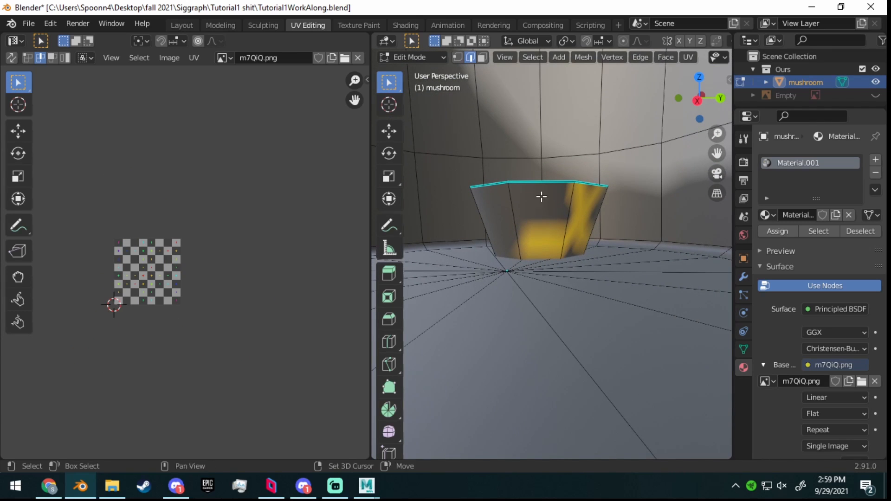
{"action": "middle_click_drag", "start_coordinate": [537, 182], "coordinate": [597, 278]}
{"action": "left_click", "coordinate": [566, 277], "text": "alt"}
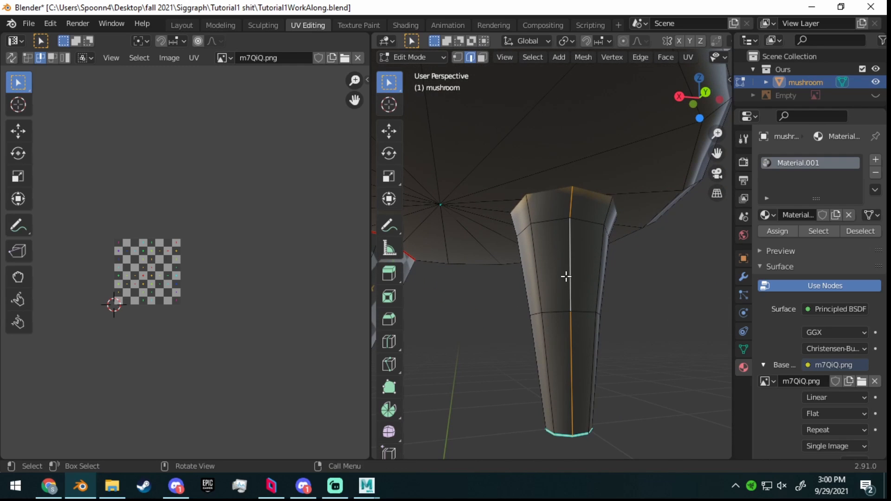
{"action": "key", "text": "ctrl+e"}
{"action": "left_click", "coordinate": [567, 277]}
- Select the whole checker-textured leg and move it up along Z to the stem's underside, level with the other leg
{"action": "middle_click_drag", "start_coordinate": [442, 291], "coordinate": [487, 232]}
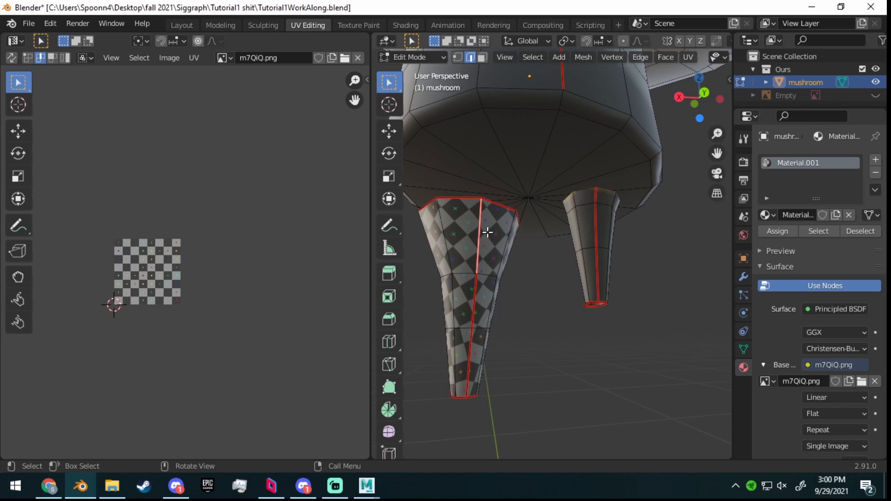
{"action": "key", "text": "l"}
{"action": "key", "text": "g"}
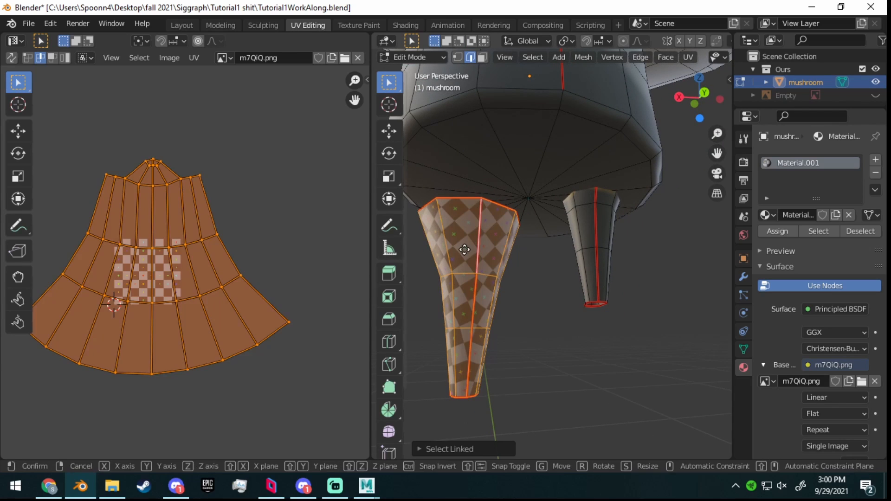
{"action": "key", "text": "z"}
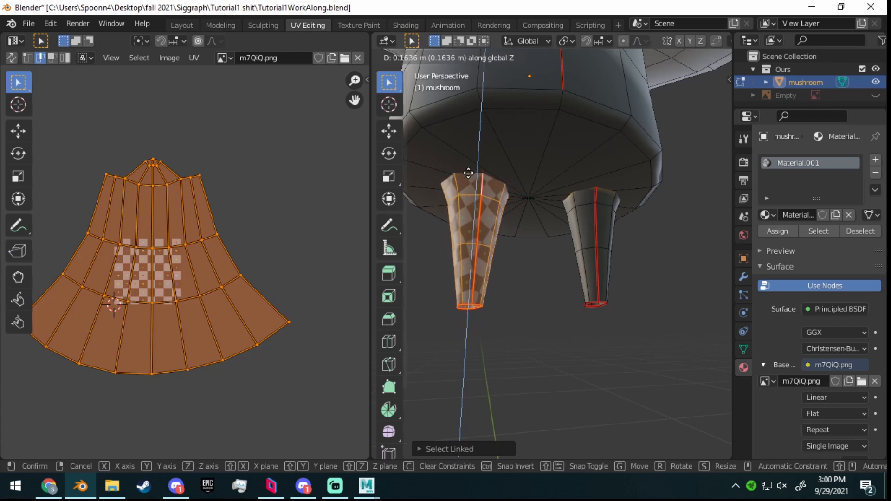
{"action": "left_click", "coordinate": [469, 166]}
{"action": "middle_click_drag", "start_coordinate": [583, 259], "coordinate": [563, 272]}
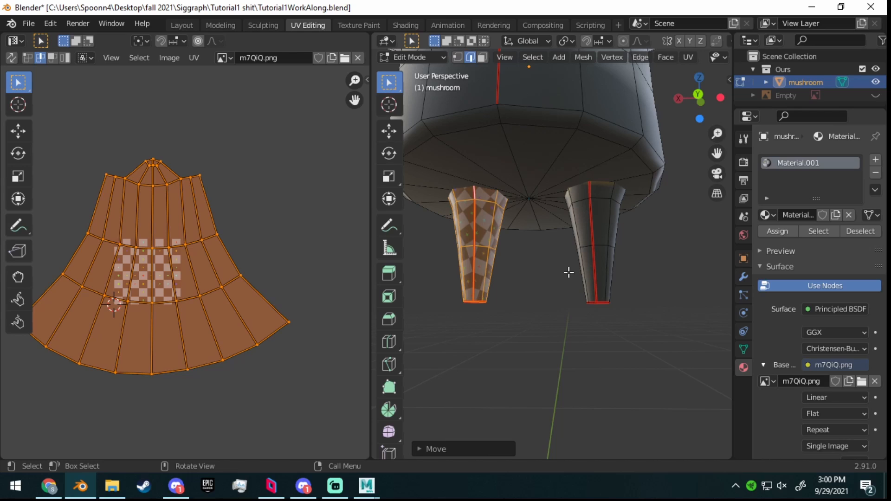
- Select the connected cap and stem and examine their UV islands over the checker image
{"action": "scroll", "coordinate": [579, 275], "scroll_direction": "down", "scroll_amount": 5}
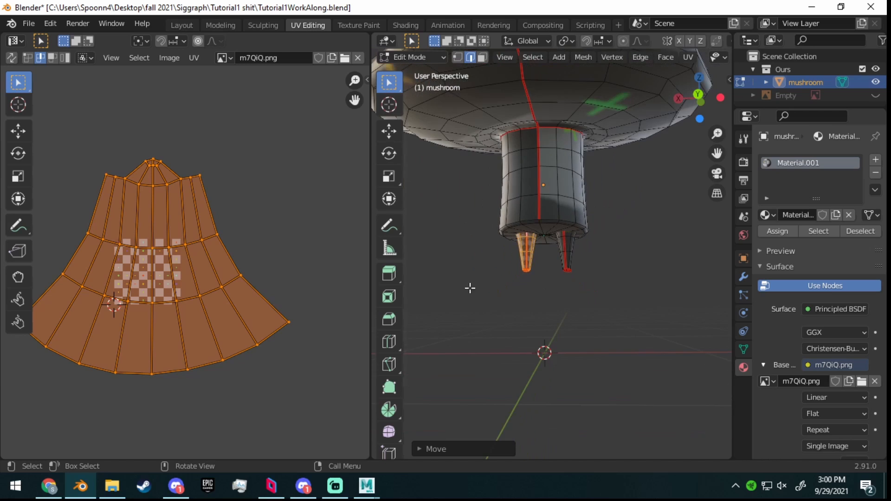
{"action": "middle_click_drag", "start_coordinate": [469, 289], "coordinate": [656, 221]}
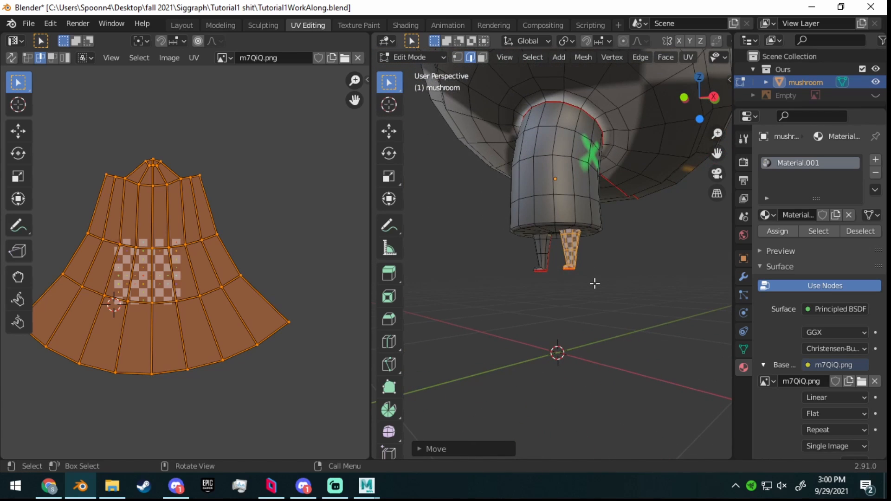
{"action": "middle_click_drag", "start_coordinate": [584, 282], "coordinate": [534, 190]}
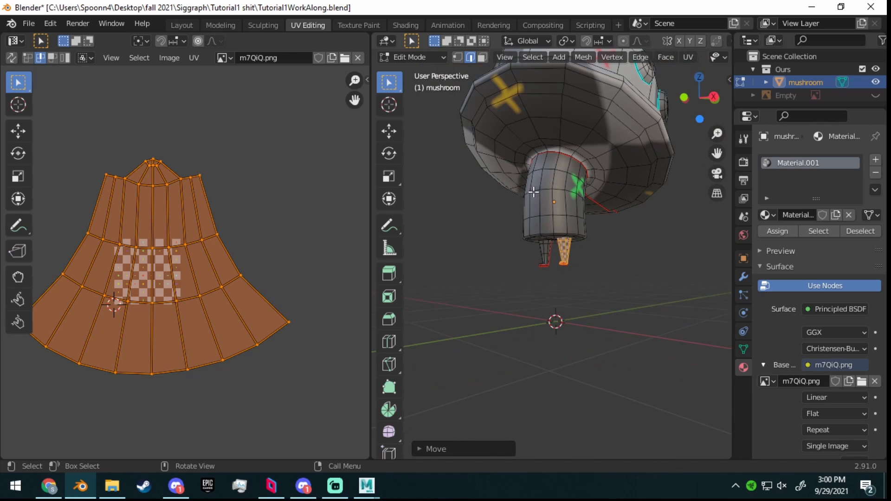
{"action": "left_click", "coordinate": [534, 190]}
{"action": "key", "text": "l"}
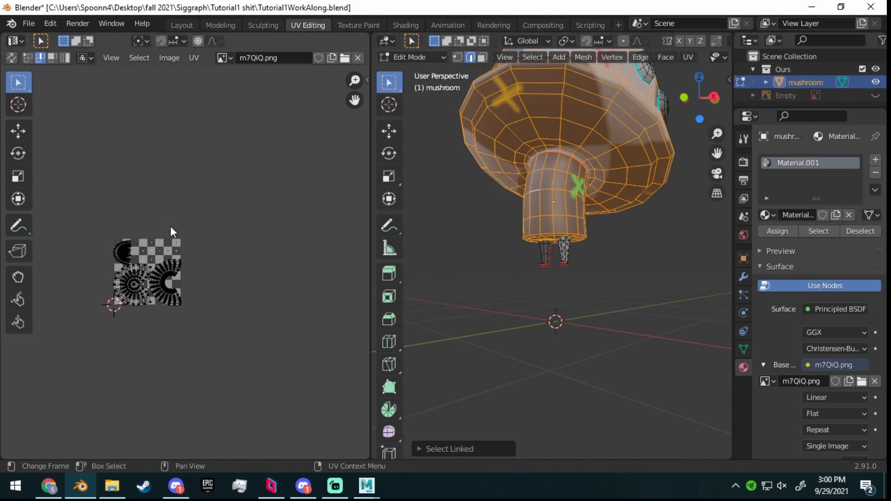
{"action": "scroll", "coordinate": [171, 226], "scroll_direction": "up", "scroll_amount": 5}
{"action": "middle_click_drag", "start_coordinate": [120, 269], "coordinate": [316, 159]}
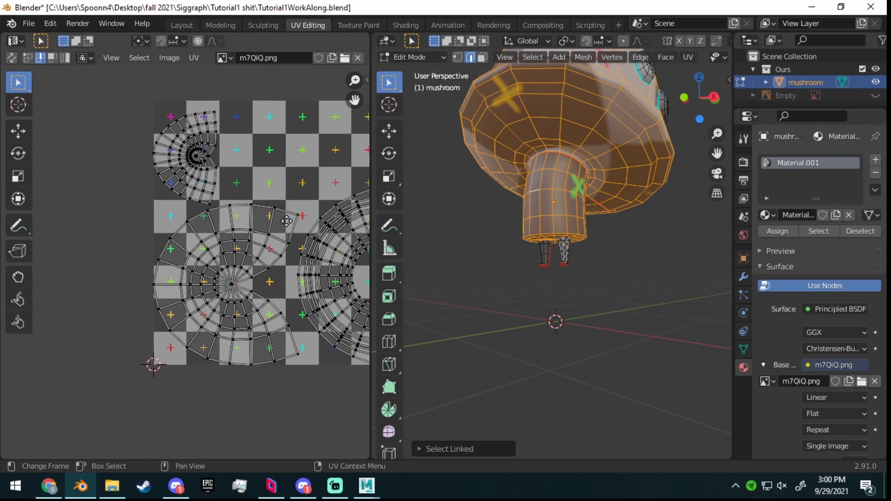
{"action": "scroll", "coordinate": [233, 209], "scroll_direction": "up", "scroll_amount": 1}
- Try selecting different edge loops around the stem's base, ending with the inner loop that borders the flat underside
{"action": "middle_click_drag", "start_coordinate": [558, 205], "coordinate": [564, 208]}
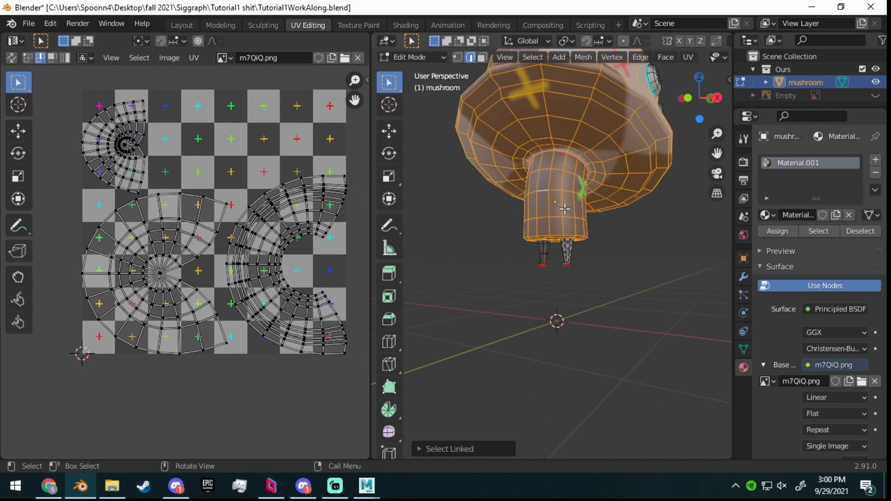
{"action": "scroll", "coordinate": [597, 233], "scroll_direction": "up", "scroll_amount": 5}
{"action": "middle_click_drag", "start_coordinate": [597, 243], "coordinate": [614, 193]}
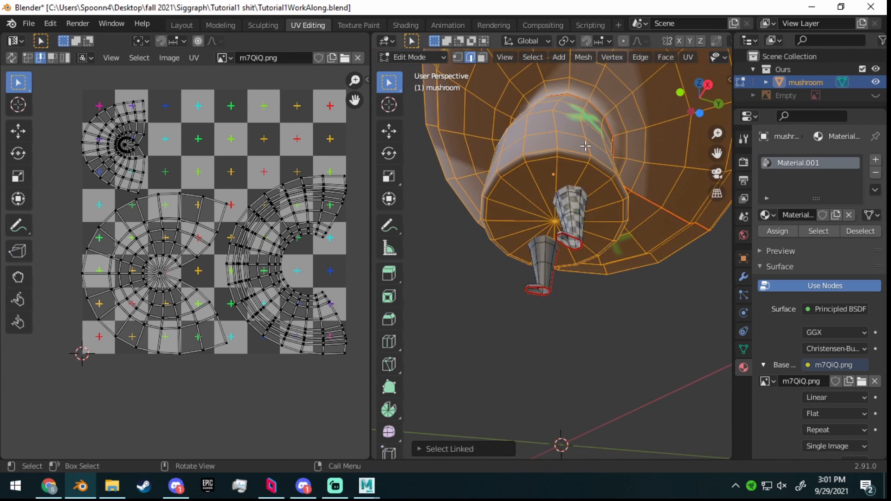
{"action": "left_click", "coordinate": [563, 159]}
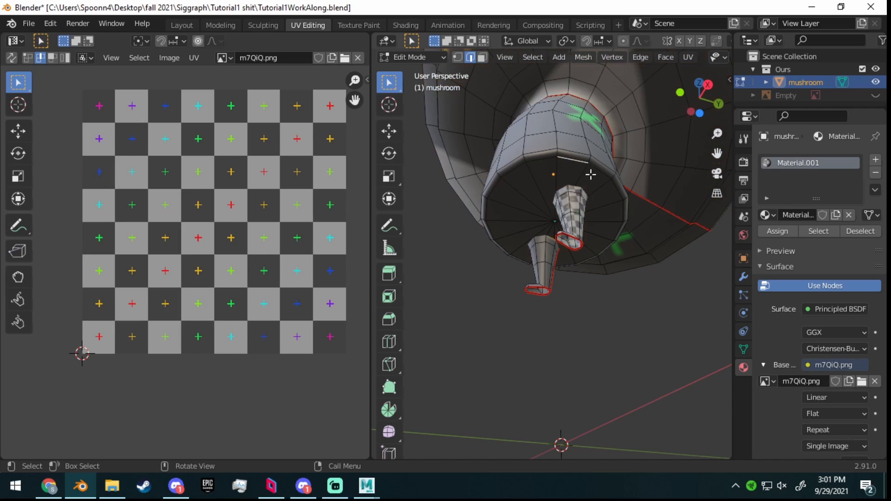
{"action": "left_click", "coordinate": [570, 160], "text": "alt"}
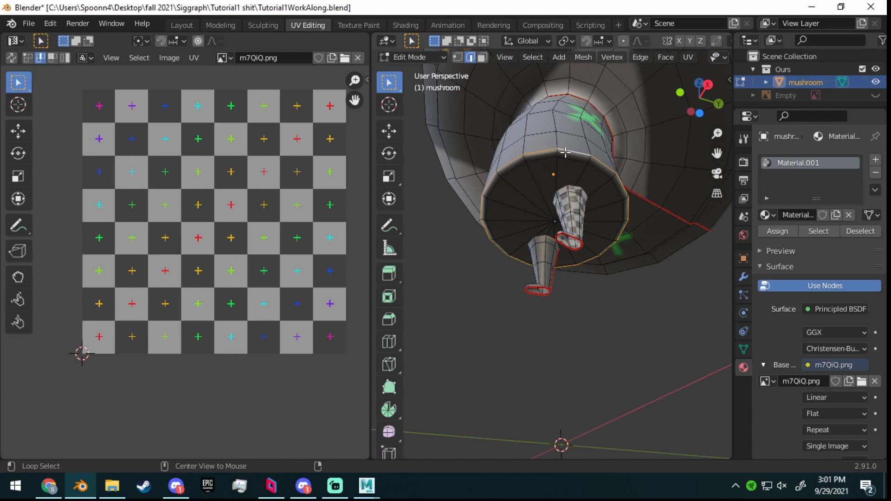
{"action": "left_click", "coordinate": [565, 136], "text": "alt"}
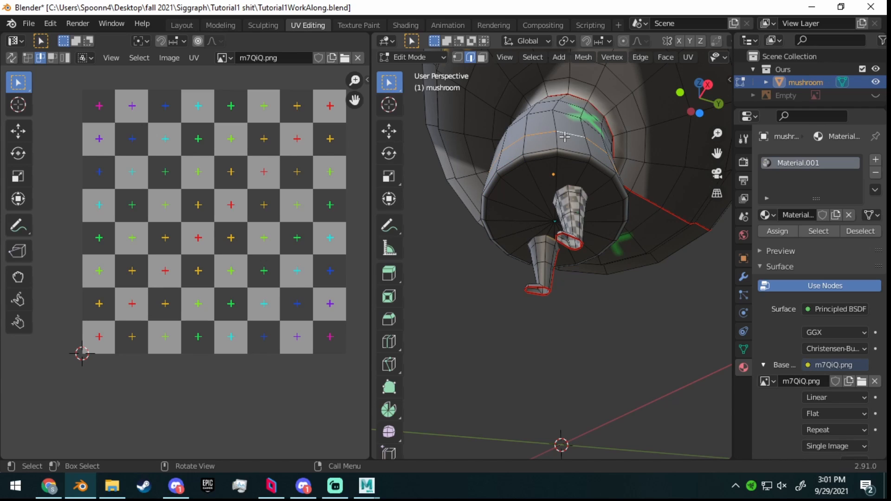
{"action": "left_click", "coordinate": [575, 161], "text": "alt"}
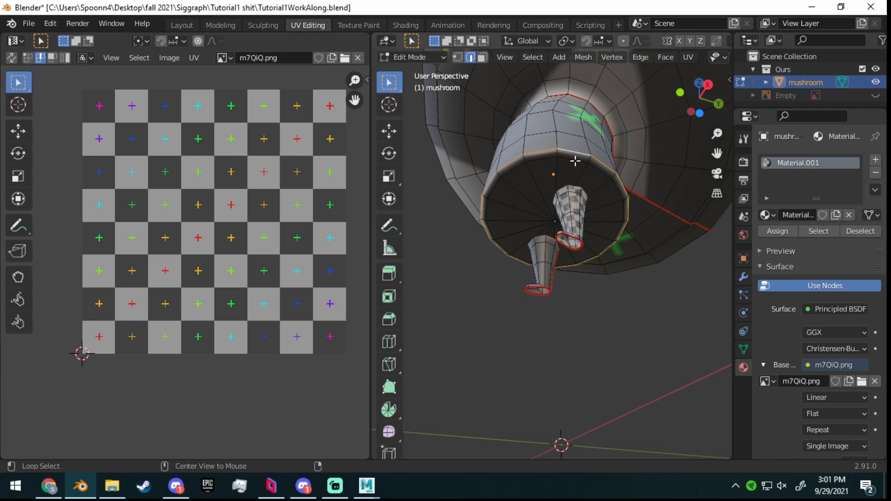
{"action": "left_click", "coordinate": [575, 161], "text": "alt"}
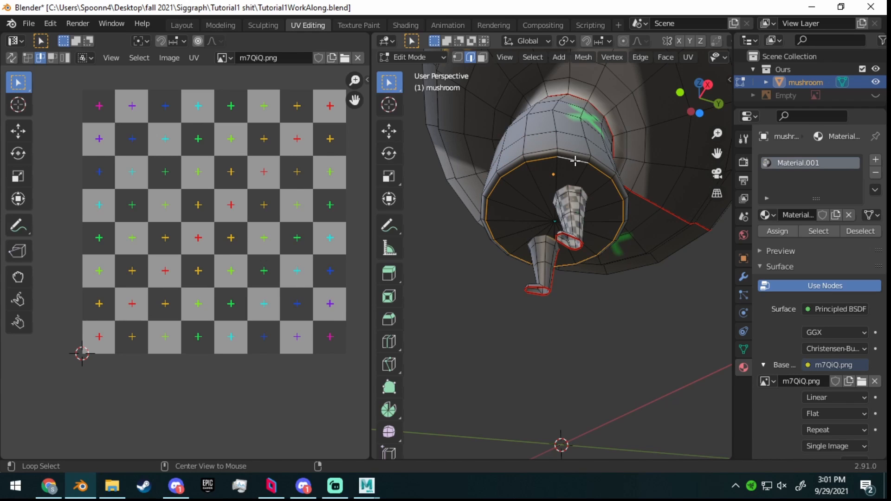
{"action": "mouse_move", "coordinate": [561, 170]}
{"action": "middle_mouse_down"}
{"action": "mouse_move", "coordinate": [591, 185]}
{"action": "mouse_move", "coordinate": [563, 183]}
{"action": "middle_mouse_up"}
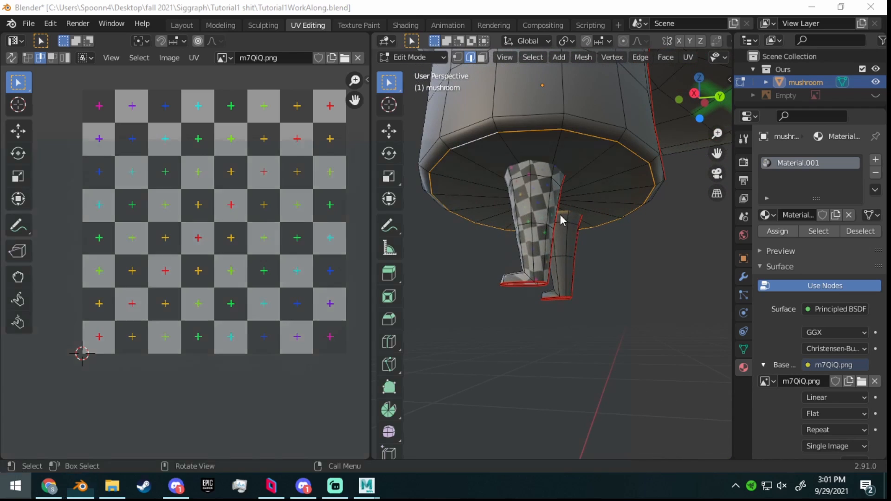
- Mark a seam along the edge loop bordering the stem's flat underside and clear the selection
{"action": "key", "text": "super"}
{"action": "left_click", "coordinate": [599, 183]}
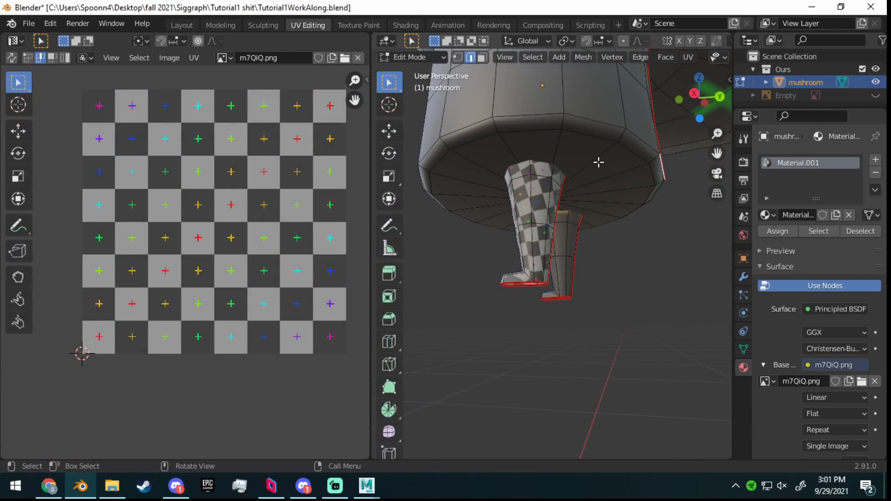
{"action": "middle_click_drag", "start_coordinate": [599, 162], "coordinate": [547, 249]}
{"action": "left_click", "coordinate": [546, 249], "text": "alt"}
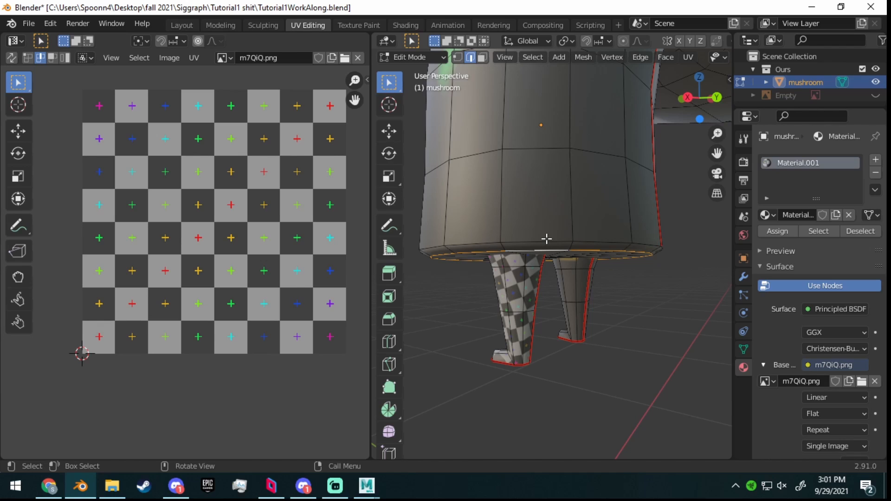
{"action": "key", "text": "ctrl+e"}
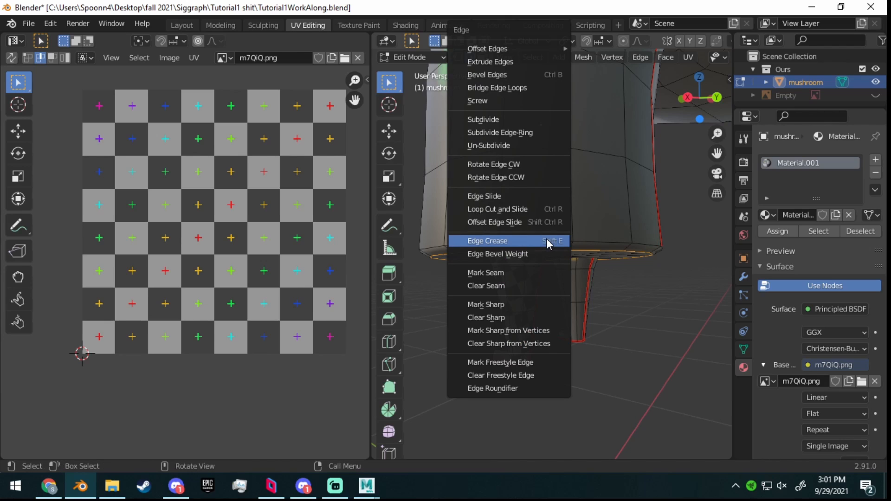
{"action": "left_click", "coordinate": [518, 275]}
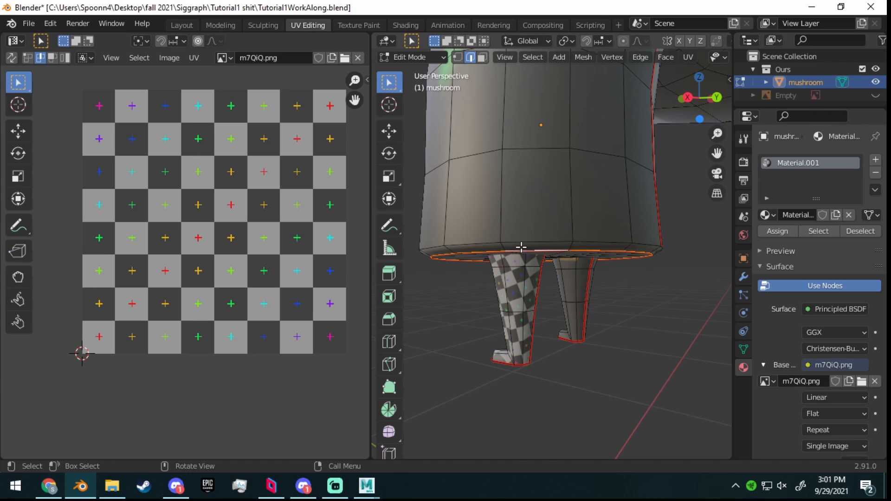
{"action": "middle_click_drag", "start_coordinate": [520, 239], "coordinate": [520, 183]}
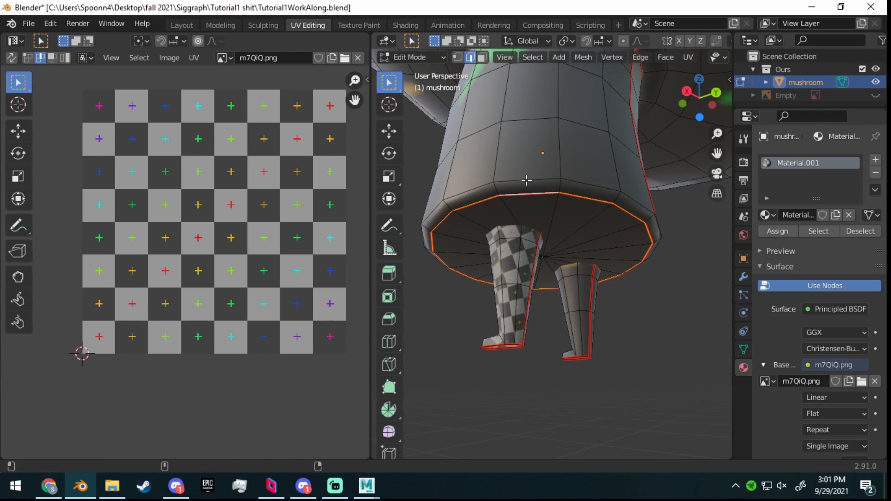
{"action": "key", "text": "super"}
{"action": "key", "text": "Escape"}
{"action": "key", "text": "alt+a"}
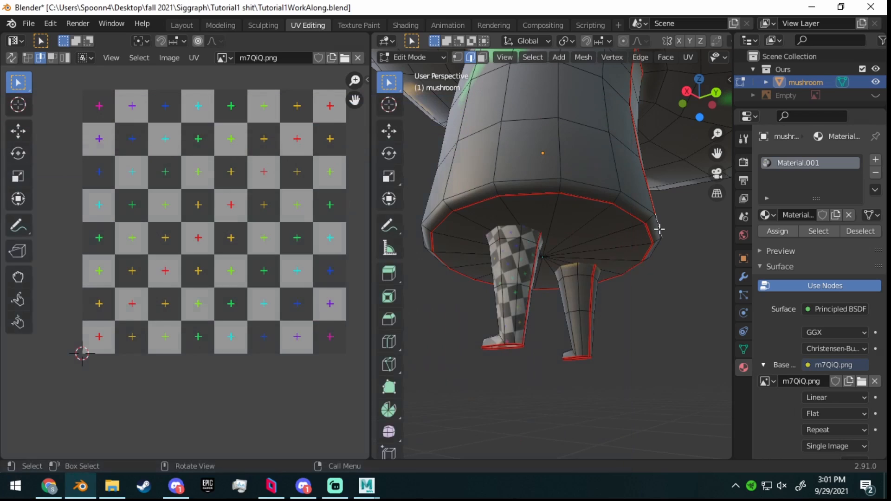
- Examine the rounded edge loop at the stem's base and the seams where the stem meets the cap
{"action": "left_click", "coordinate": [531, 188], "text": "alt"}
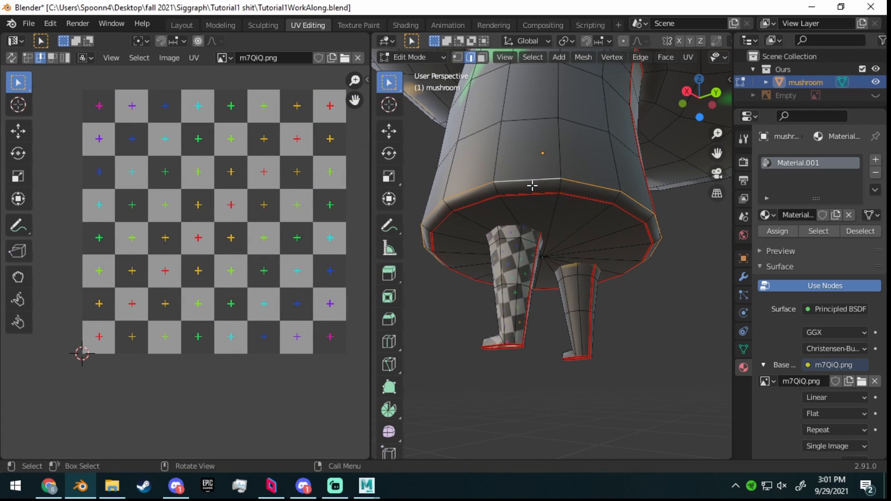
{"action": "left_click", "coordinate": [532, 186]}
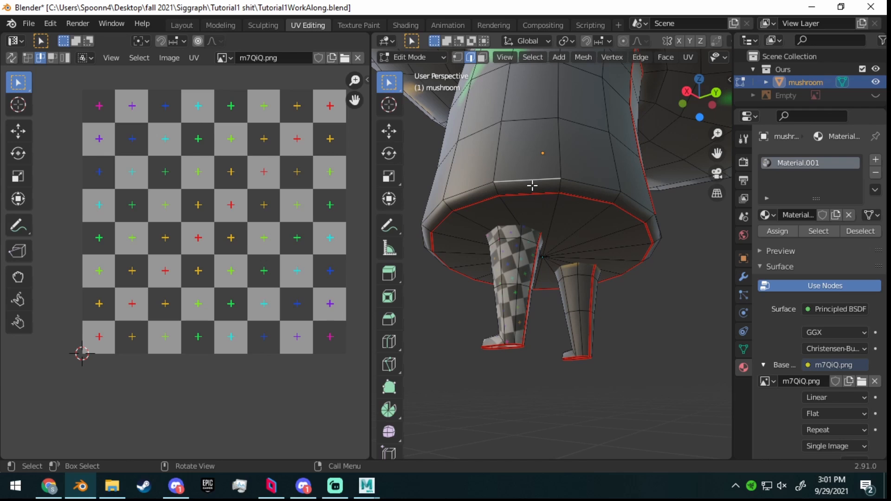
{"action": "middle_click_drag", "start_coordinate": [532, 186], "coordinate": [572, 197]}
{"action": "scroll", "coordinate": [593, 212], "scroll_direction": "down", "scroll_amount": 5}
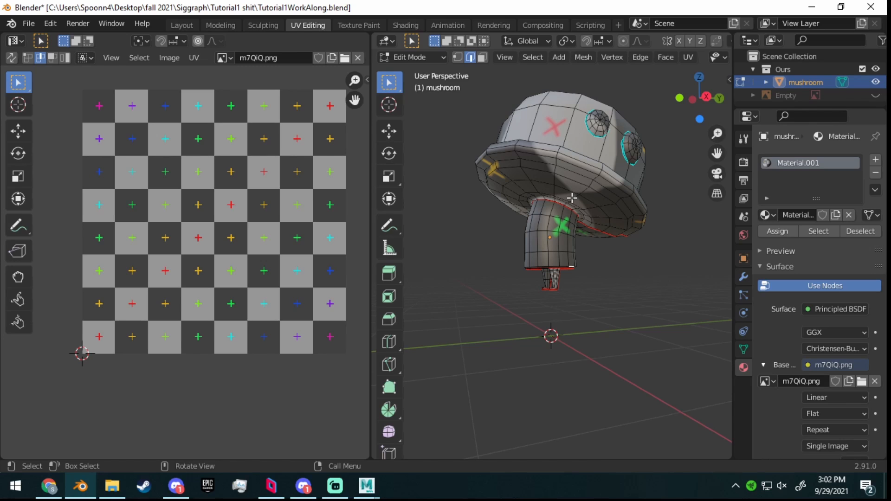
{"action": "middle_click_drag", "start_coordinate": [572, 199], "coordinate": [541, 234]}
{"action": "scroll", "coordinate": [543, 232], "scroll_direction": "up", "scroll_amount": 5}
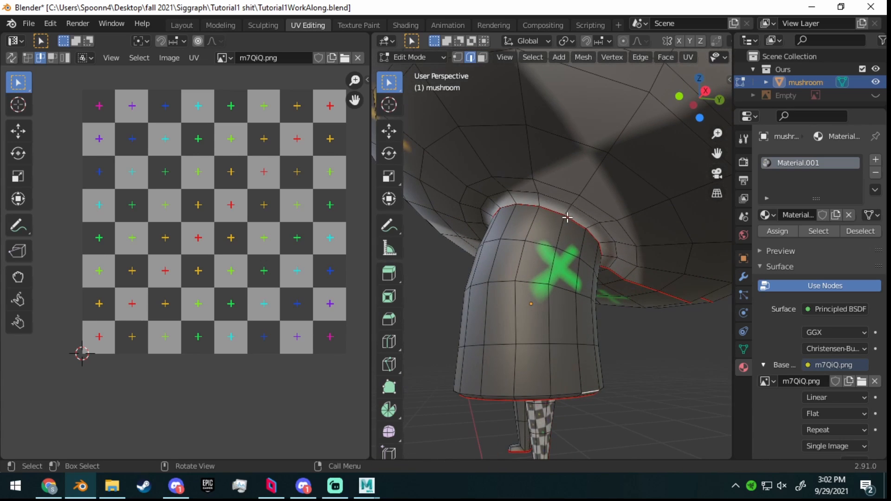
{"action": "scroll", "coordinate": [556, 213], "scroll_direction": "up", "scroll_amount": 3}
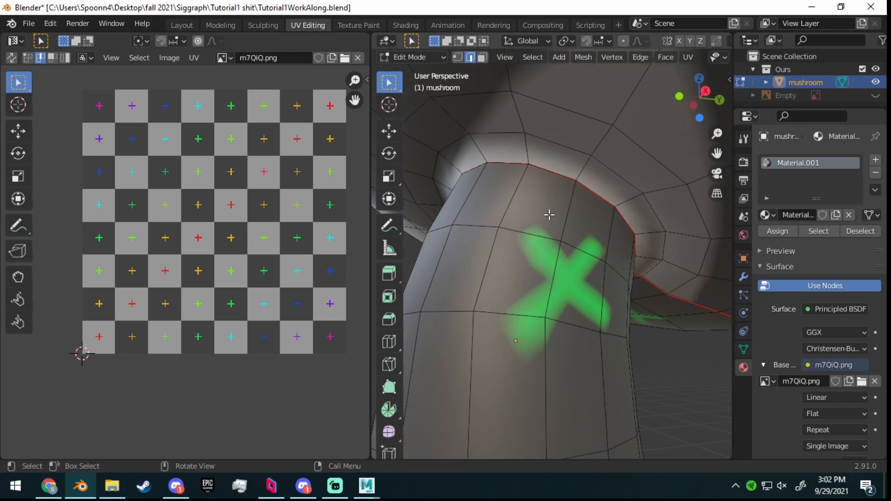
{"action": "scroll", "coordinate": [548, 249], "scroll_direction": "down", "scroll_amount": 8}
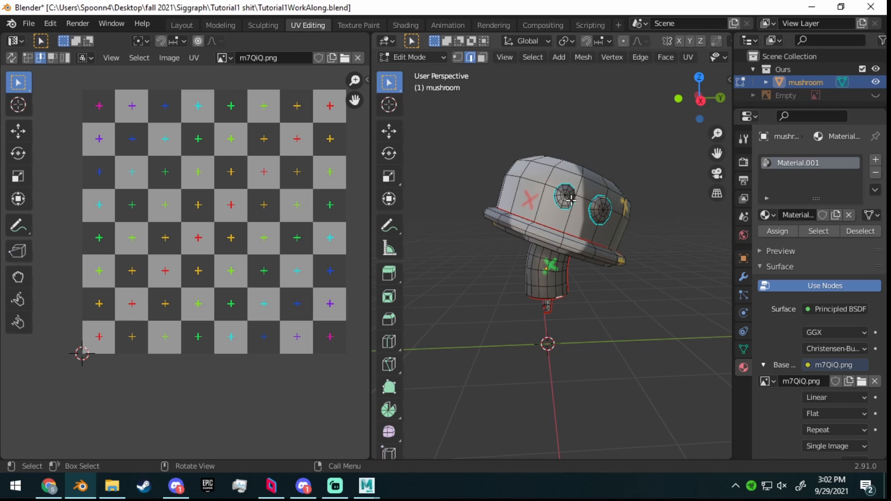
{"action": "scroll", "coordinate": [572, 199], "scroll_direction": "up", "scroll_amount": 2}
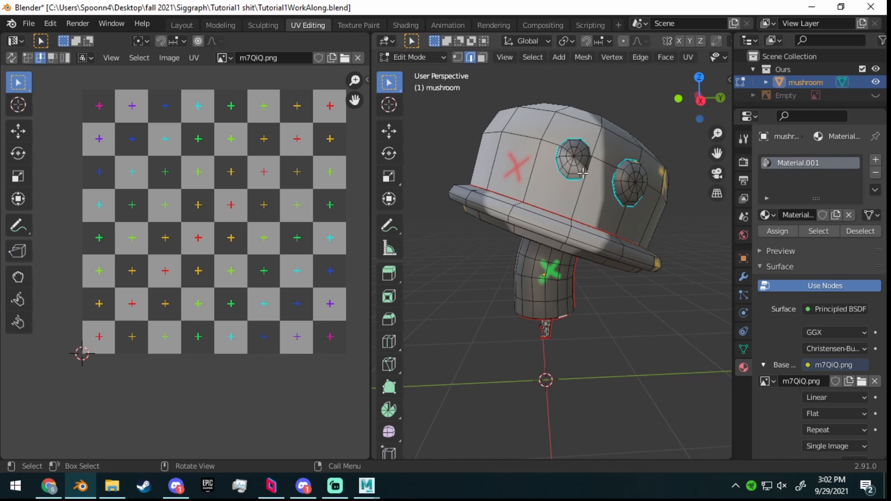
- Select one connected round bump on the cap and examine its UV island and geometry up close
{"action": "key", "text": "l"}
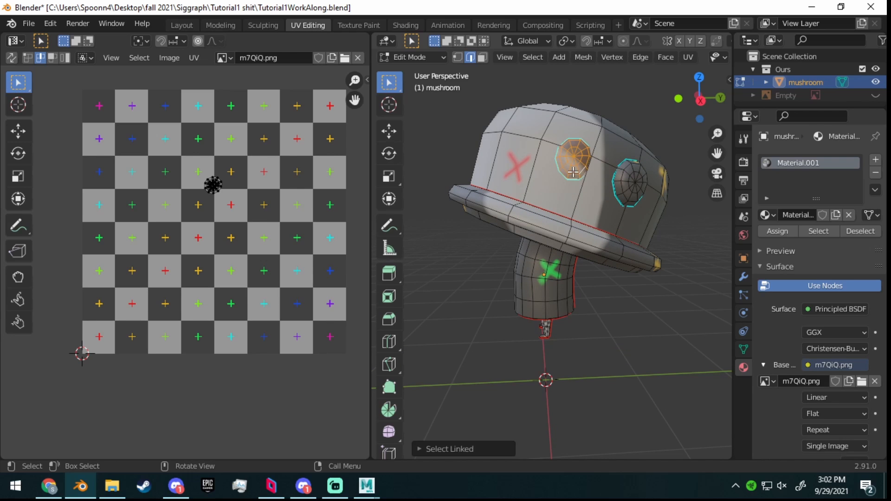
{"action": "middle_click_drag", "start_coordinate": [583, 173], "coordinate": [506, 234]}
{"action": "scroll", "coordinate": [658, 197], "scroll_direction": "up", "scroll_amount": 5}
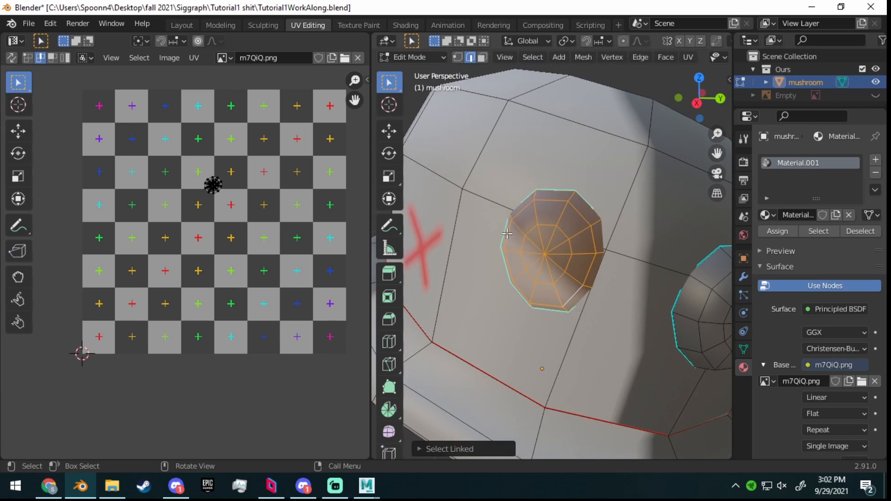
{"action": "scroll", "coordinate": [209, 204], "scroll_direction": "up", "scroll_amount": 6}
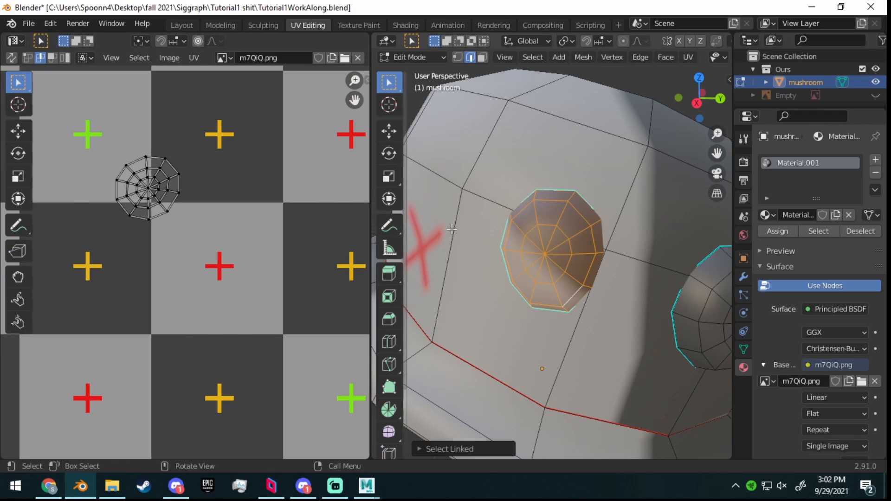
{"action": "middle_click_drag", "start_coordinate": [453, 227], "coordinate": [598, 221]}
{"action": "middle_click_drag", "start_coordinate": [600, 221], "coordinate": [600, 221]}
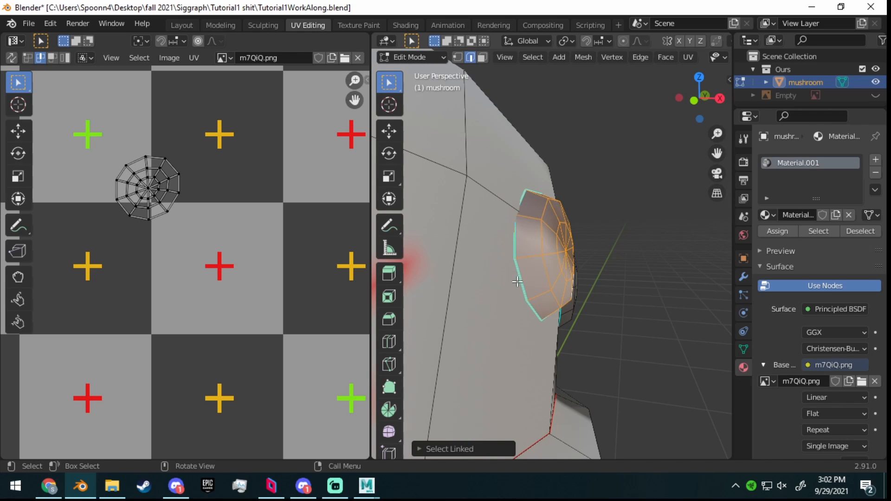
- Mark seams around the outer base loops of both round bumps on the cap
{"action": "key", "text": "alt+a"}
{"action": "middle_click_drag", "start_coordinate": [551, 268], "coordinate": [510, 264]}
{"action": "key", "text": "ctrl+e"}
{"action": "left_click", "coordinate": [594, 267]}
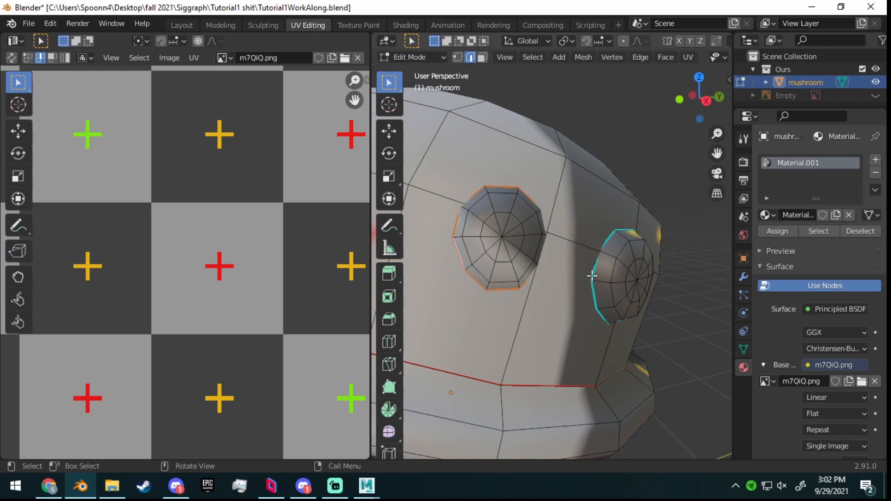
{"action": "key", "text": "alt+a"}
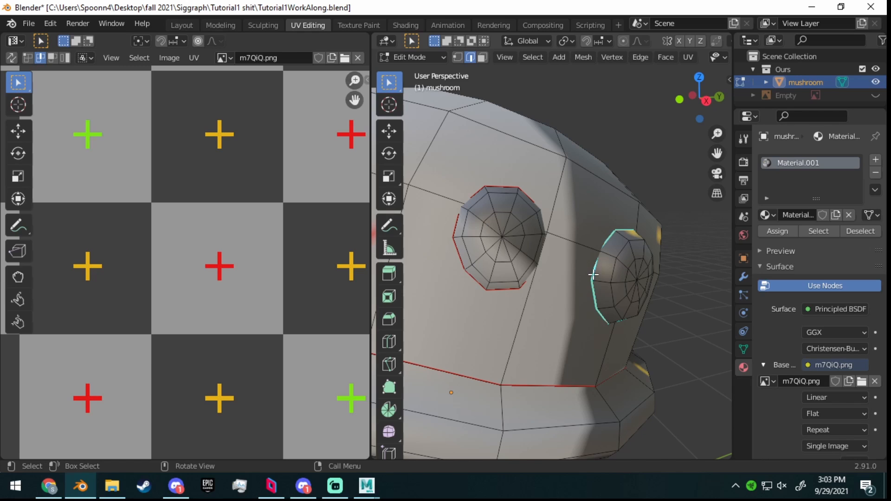
{"action": "key", "text": "ctrl+e"}
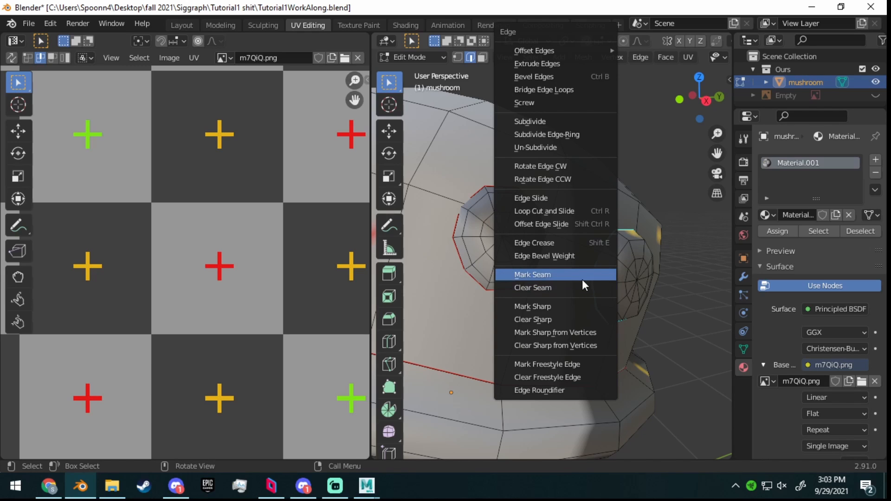
{"action": "left_click", "coordinate": [582, 279]}
{"action": "scroll", "coordinate": [671, 173], "scroll_direction": "down", "scroll_amount": 2}
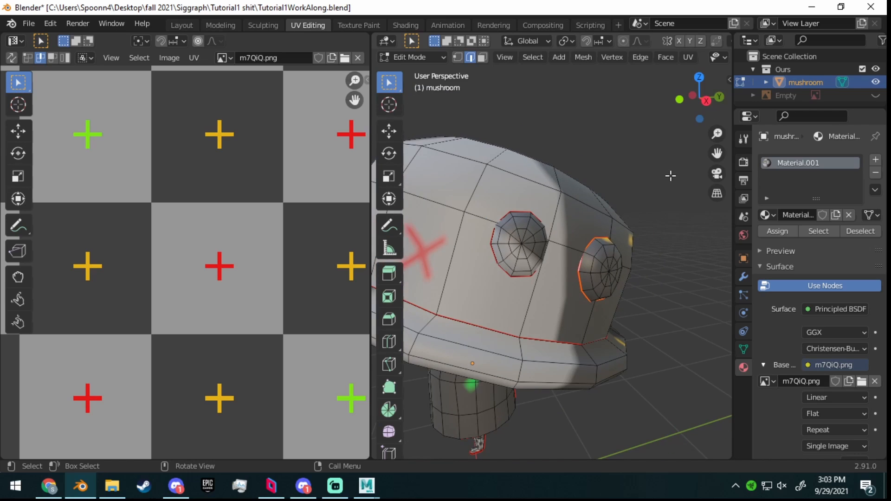
- Select the whole mushroom, unwrap it along the marked seams and check the resulting UV islands
{"action": "scroll", "coordinate": [639, 206], "scroll_direction": "down", "scroll_amount": 4}
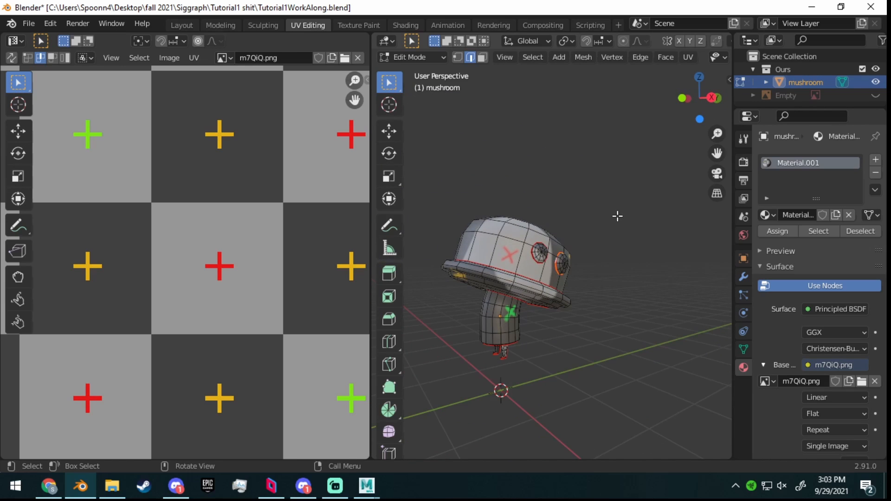
{"action": "key", "text": "a"}
{"action": "key", "text": "u"}
{"action": "left_click", "coordinate": [617, 216]}
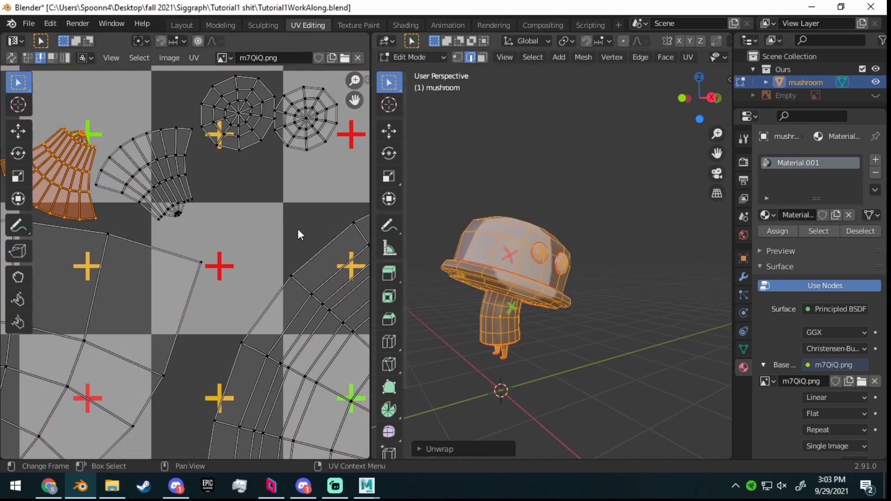
{"action": "scroll", "coordinate": [253, 229], "scroll_direction": "down", "scroll_amount": 5}
{"action": "scroll", "coordinate": [579, 300], "scroll_direction": "up", "scroll_amount": 2}
{"action": "mouse_move", "coordinate": [579, 301]}
{"action": "middle_mouse_down"}
{"action": "mouse_move", "coordinate": [532, 299]}
{"action": "mouse_move", "coordinate": [584, 288]}
{"action": "middle_mouse_up"}
{"action": "left_click", "coordinate": [251, 319]}
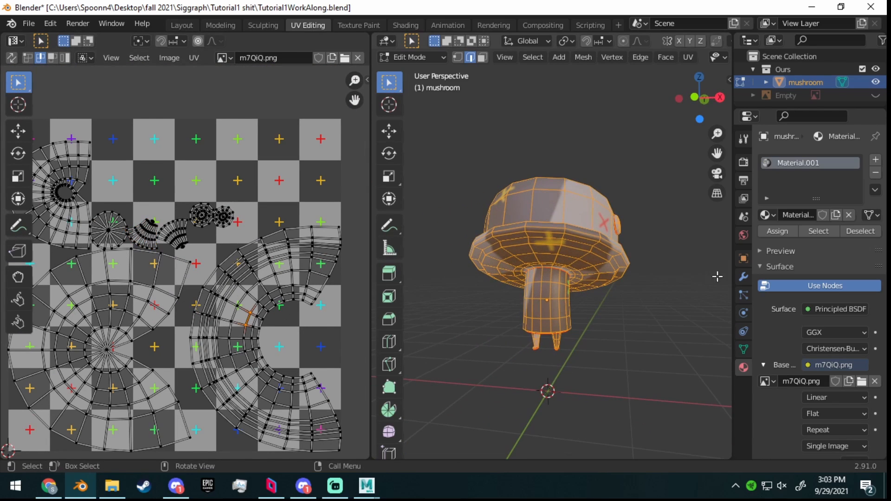
- In the Shading workspace, set the Mapping node's scale to 1 on X, Y and Z
{"action": "left_click", "coordinate": [406, 25]}
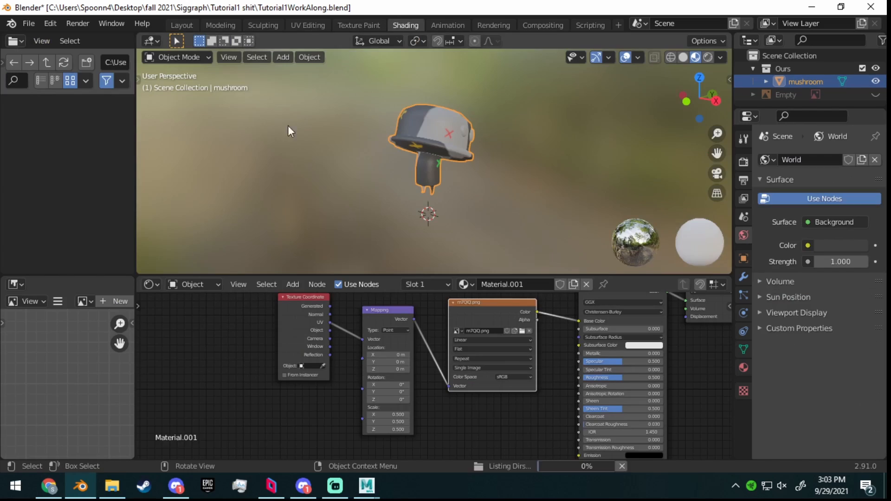
{"action": "scroll", "coordinate": [336, 386], "scroll_direction": "up", "scroll_amount": 2}
{"action": "left_click", "coordinate": [386, 433]}
{"action": "type", "text": "0.5"}
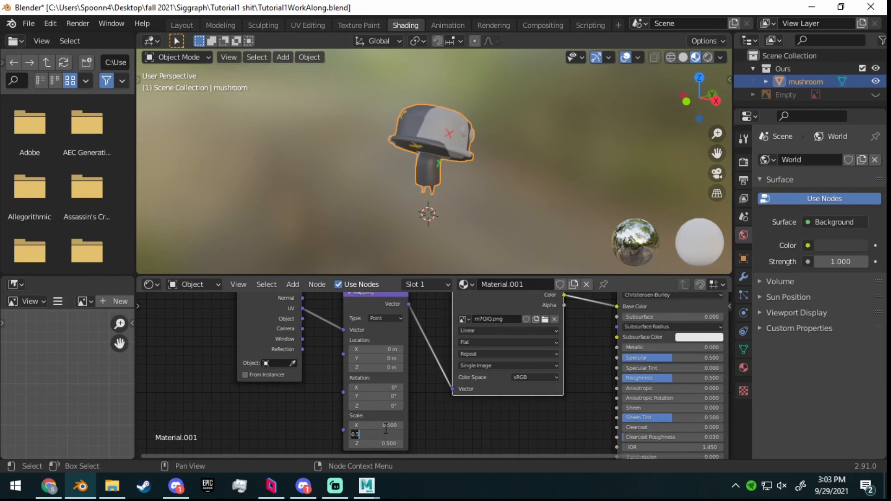
{"action": "left_click", "coordinate": [384, 425]}
{"action": "type", "text": "0.5"}
{"action": "key", "text": "Escape"}
{"action": "left_click", "coordinate": [383, 433]}
{"action": "type", "text": "1"}
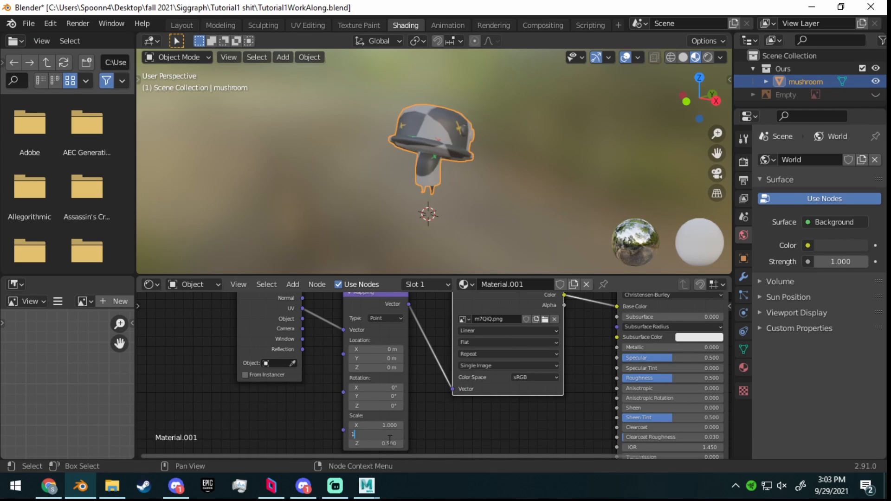
{"action": "key", "text": "Return"}
{"action": "left_click", "coordinate": [388, 444]}
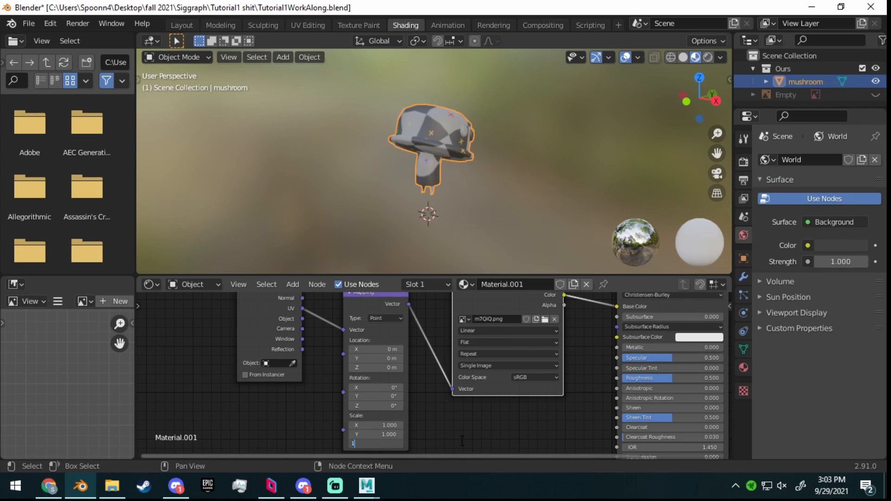
{"action": "type", "text": "1"}
{"action": "key", "text": "Return"}
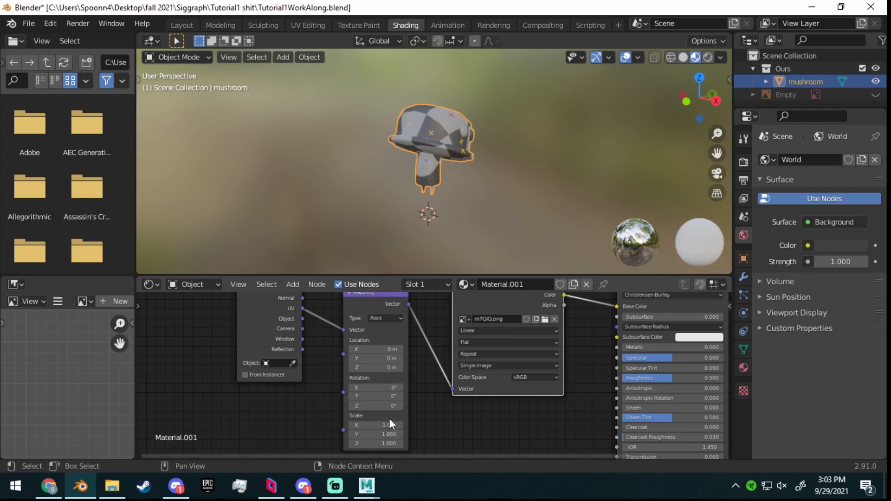
- Set the Mapping node's X and Y scale to 2 to make the checker pattern finer
{"action": "left_click", "coordinate": [391, 425]}
{"action": "type", "text": "2"}
{"action": "key", "text": "Return"}
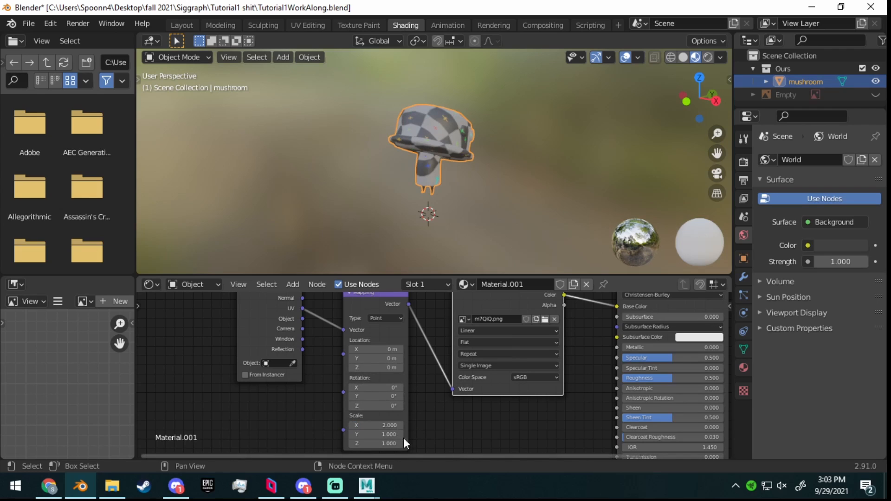
{"action": "left_click", "coordinate": [389, 435]}
{"action": "type", "text": "2"}
{"action": "key", "text": "Return"}
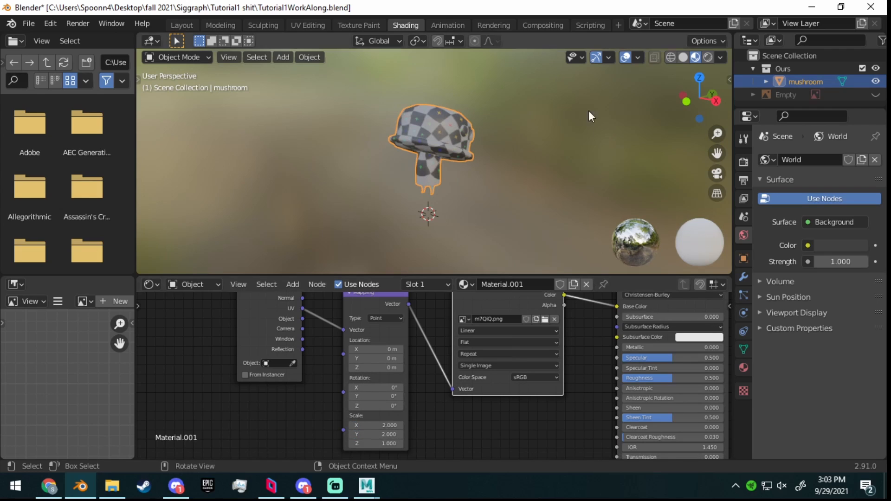
- Return to the UV Editing workspace, deselect the mesh and examine the checker pattern on the mushroom for stretching
{"action": "left_click", "coordinate": [317, 24]}
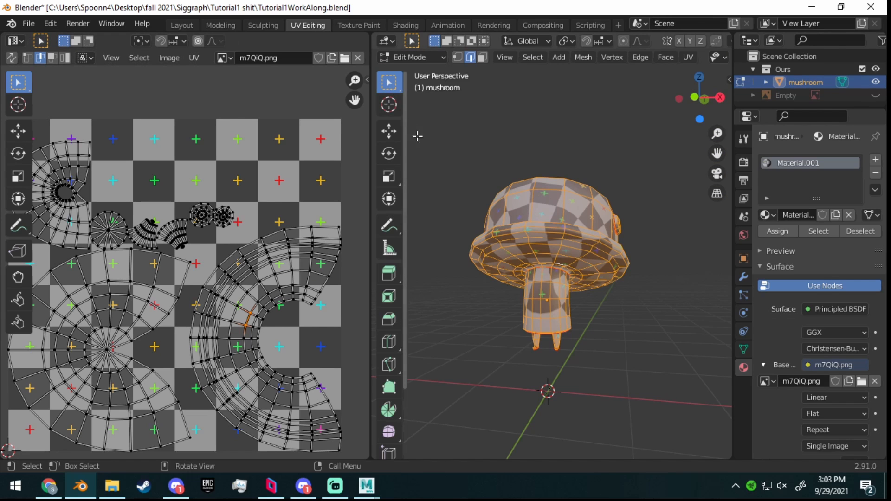
{"action": "scroll", "coordinate": [557, 232], "scroll_direction": "up", "scroll_amount": 3}
{"action": "key", "text": "alt+a"}
{"action": "middle_click_drag", "start_coordinate": [534, 195], "coordinate": [633, 206]}
{"action": "scroll", "coordinate": [493, 199], "scroll_direction": "down", "scroll_amount": 3}
{"action": "scroll", "coordinate": [577, 172], "scroll_direction": "up", "scroll_amount": 4}
{"action": "scroll", "coordinate": [572, 238], "scroll_direction": "down", "scroll_amount": 3}
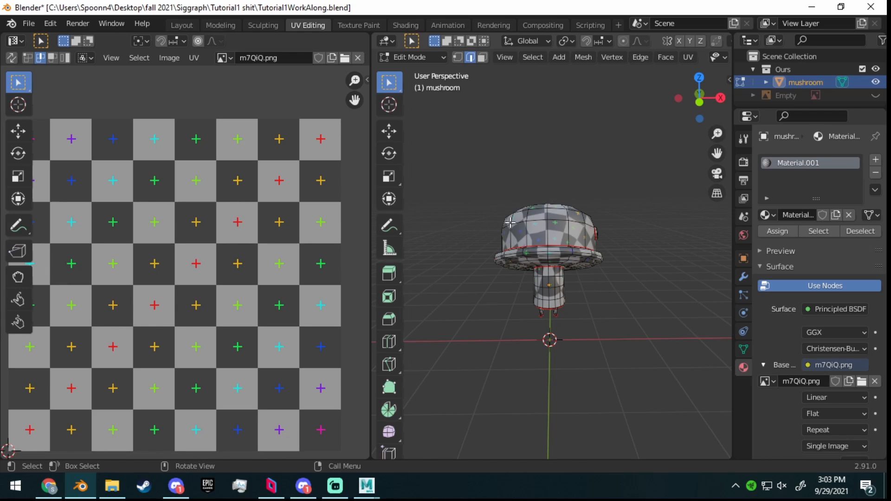
- Select the whole mushroom and bring its full UV layout into view over the checker image
{"action": "key", "text": "a"}
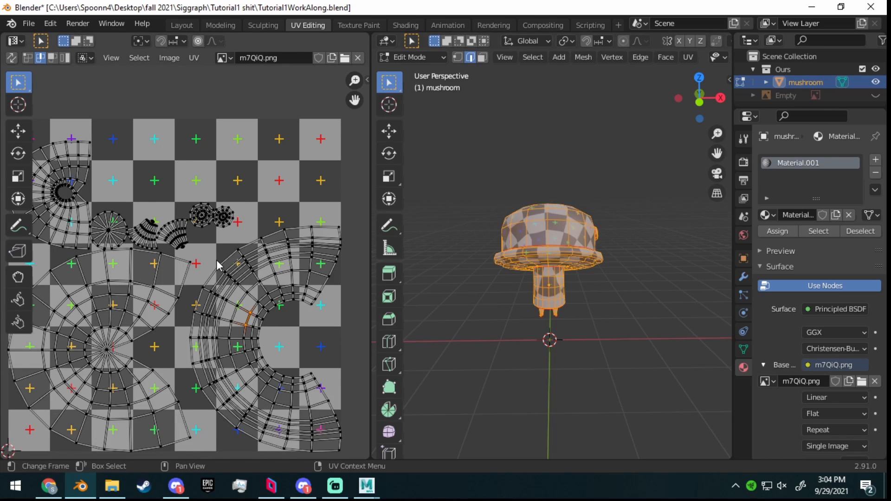
{"action": "middle_click_drag", "start_coordinate": [134, 118], "coordinate": [164, 100]}
{"action": "left_click", "coordinate": [151, 56]}
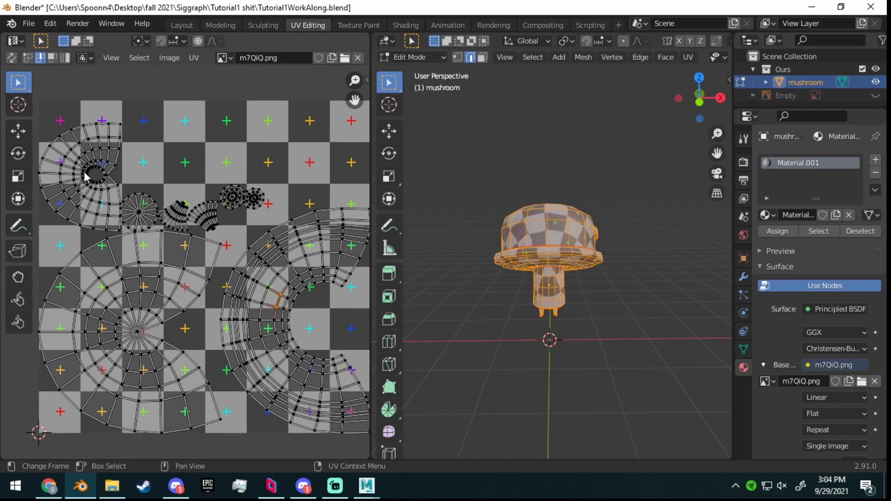
- Try to locate the ring-shaped UV island on the mushroom by selecting the whole linked island in the UV editor
{"action": "scroll", "coordinate": [85, 175], "scroll_direction": "up", "scroll_amount": 4}
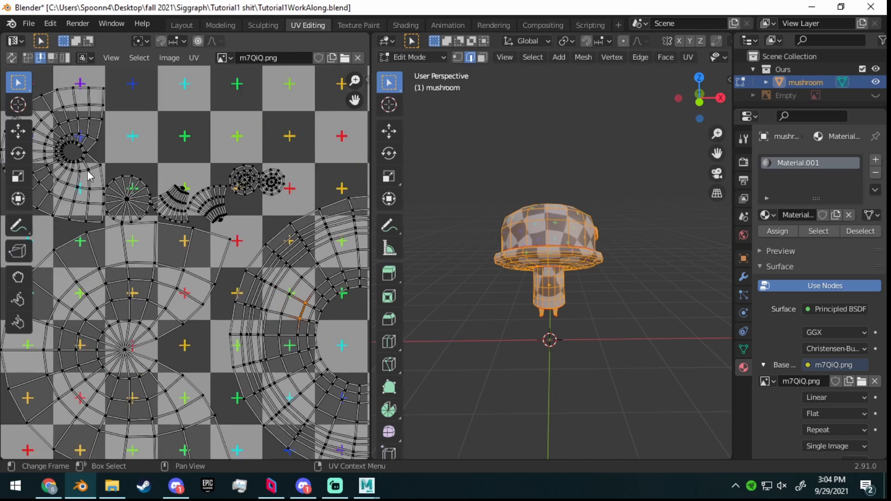
{"action": "middle_click_drag", "start_coordinate": [196, 203], "coordinate": [218, 213]}
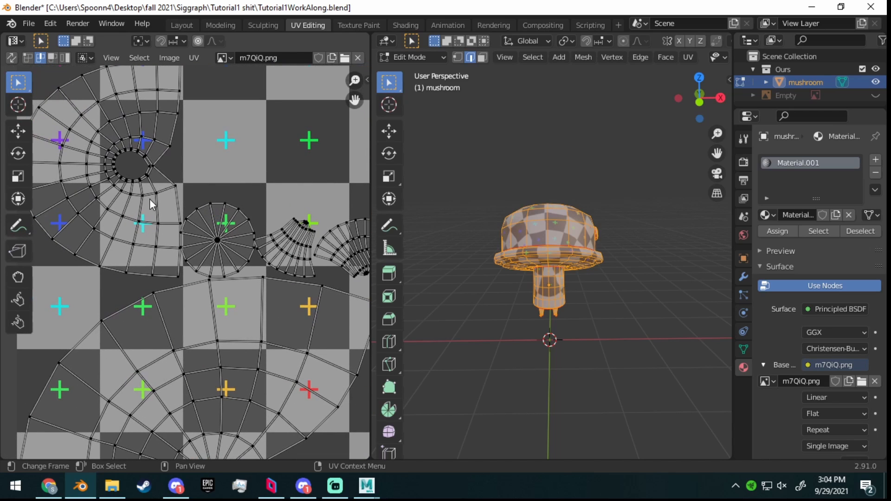
{"action": "scroll", "coordinate": [472, 313], "scroll_direction": "up", "scroll_amount": 4}
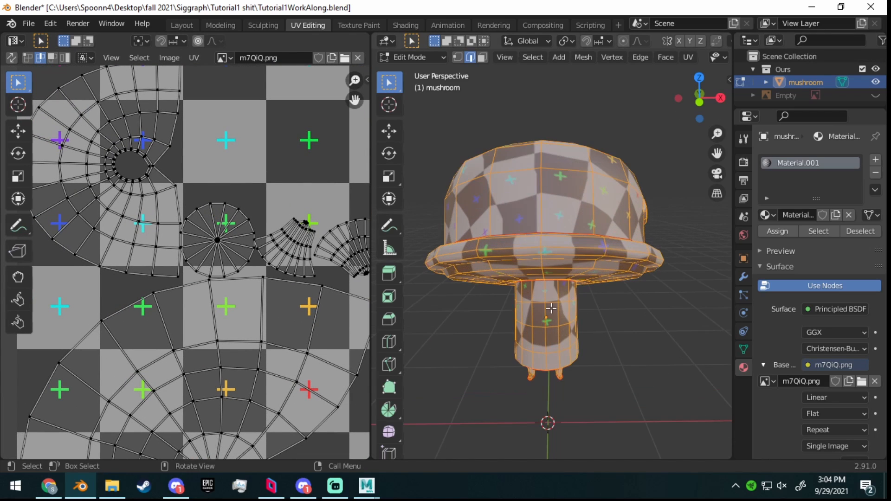
{"action": "middle_click_drag", "start_coordinate": [472, 313], "coordinate": [413, 325]}
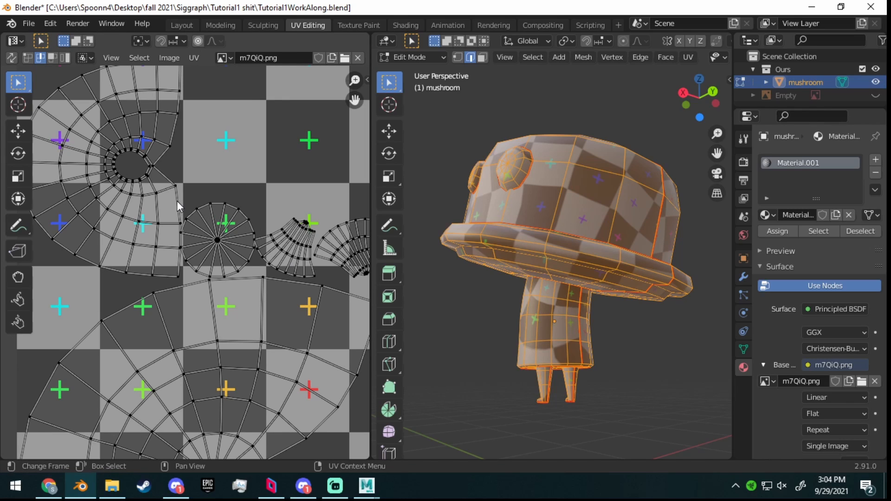
{"action": "key", "text": "l"}
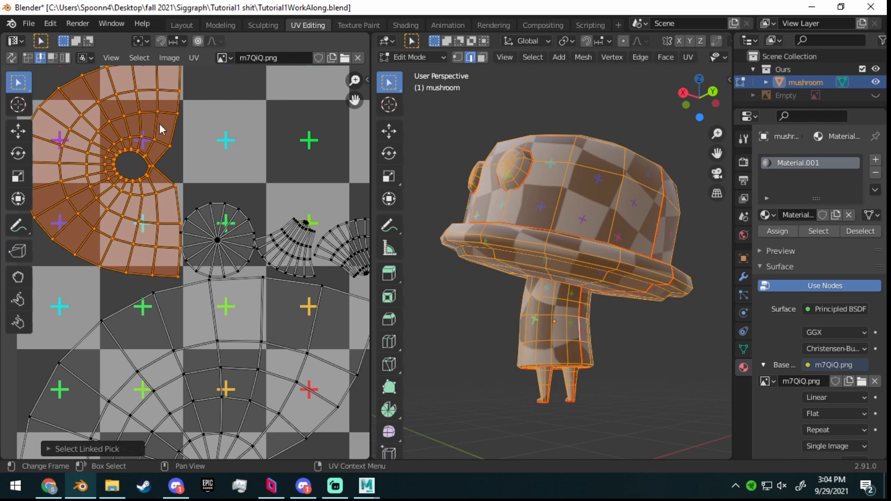
{"action": "scroll", "coordinate": [491, 222], "scroll_direction": "down", "scroll_amount": 3}
{"action": "middle_click_drag", "start_coordinate": [495, 213], "coordinate": [523, 246]}
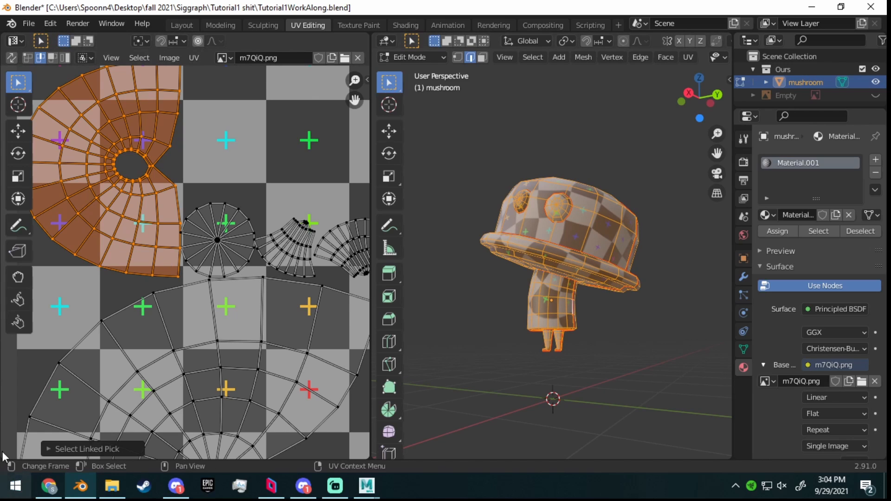
{"action": "left_click", "coordinate": [232, 139]}
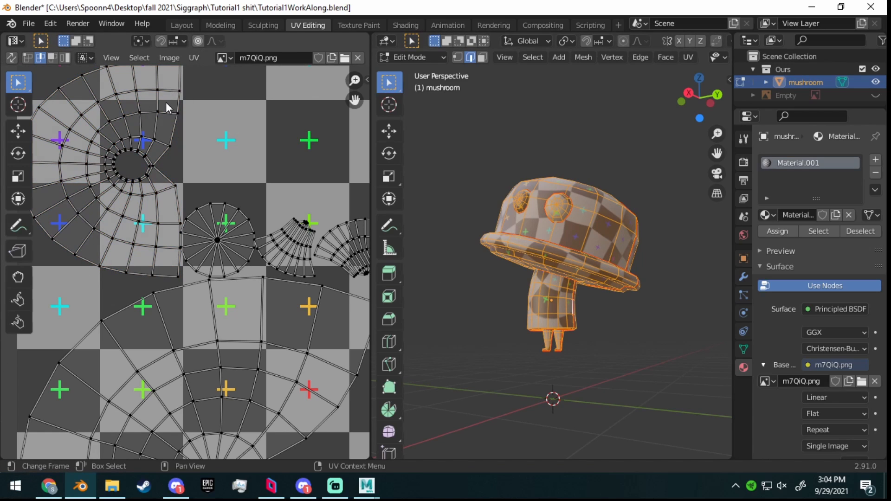
{"action": "key", "text": "l"}
- Try the Shared Vertex sticky selection mode for the UVs
{"action": "left_click", "coordinate": [83, 58]}
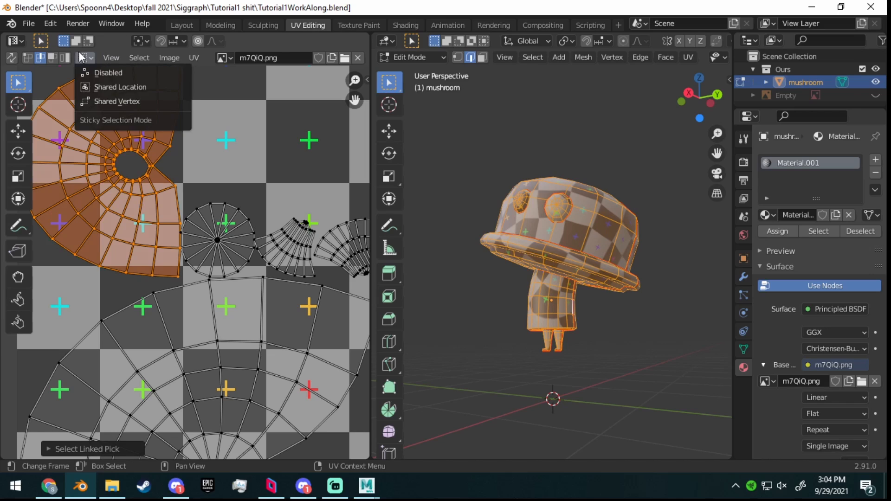
{"action": "left_click", "coordinate": [111, 102]}
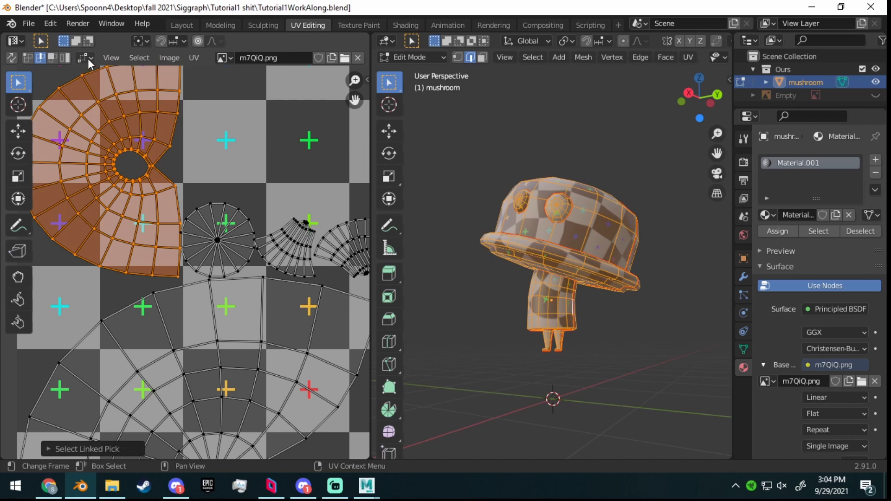
{"action": "left_click", "coordinate": [87, 58]}
{"action": "left_click", "coordinate": [117, 79]}
- Turn on UV sync selection and select the ring-shaped UV island to locate it on the mushroom's stem
{"action": "left_click", "coordinate": [11, 58]}
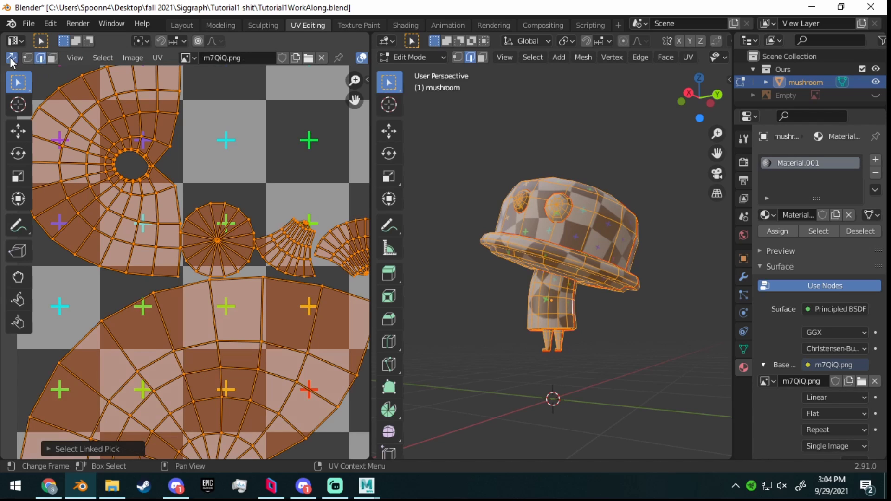
{"action": "left_click", "coordinate": [140, 149]}
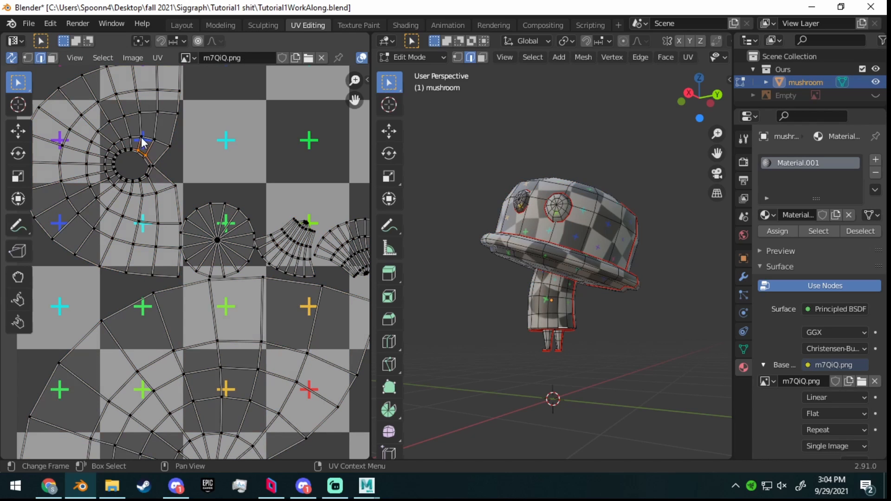
{"action": "key", "text": "l"}
{"action": "scroll", "coordinate": [580, 167], "scroll_direction": "up", "scroll_amount": 4}
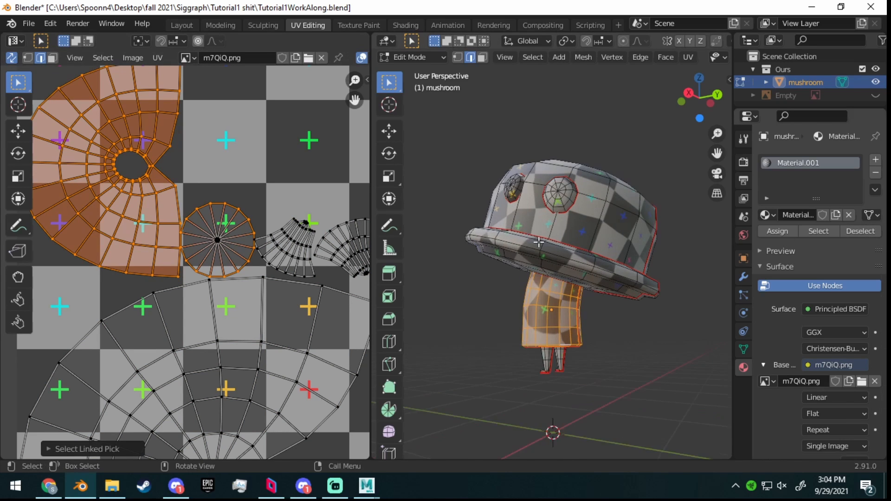
{"action": "middle_click_drag", "start_coordinate": [576, 249], "coordinate": [574, 226]}
{"action": "scroll", "coordinate": [549, 226], "scroll_direction": "down", "scroll_amount": 2}
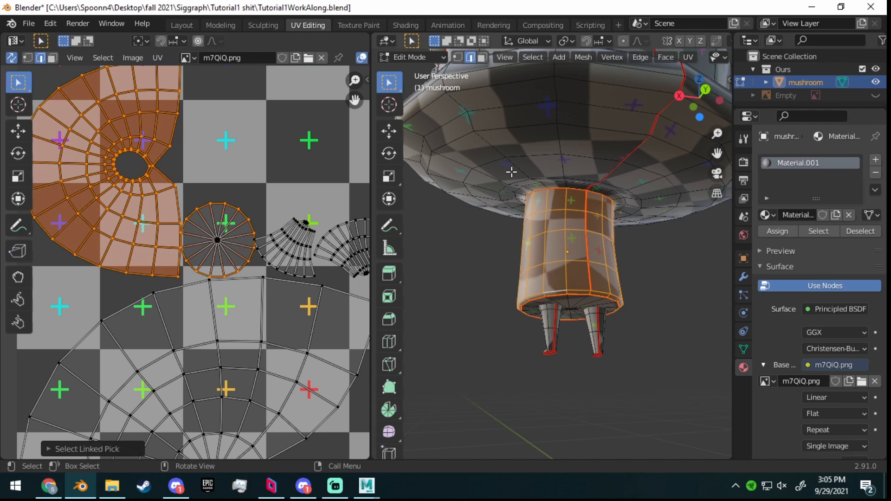
- Mark the short unseamed edge at the bottom of the stem's vertical seam as a seam
{"action": "scroll", "coordinate": [555, 249], "scroll_direction": "up", "scroll_amount": 6}
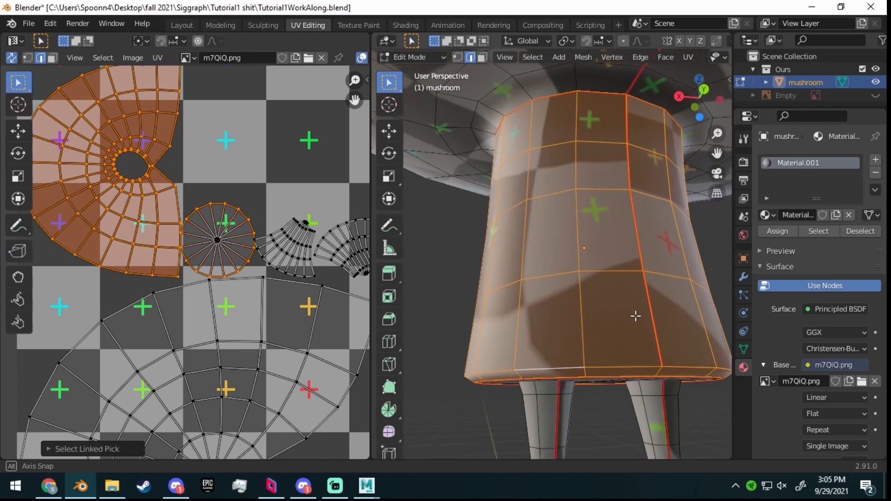
{"action": "middle_click_drag", "start_coordinate": [632, 314], "coordinate": [608, 294]}
{"action": "left_click", "coordinate": [597, 294]}
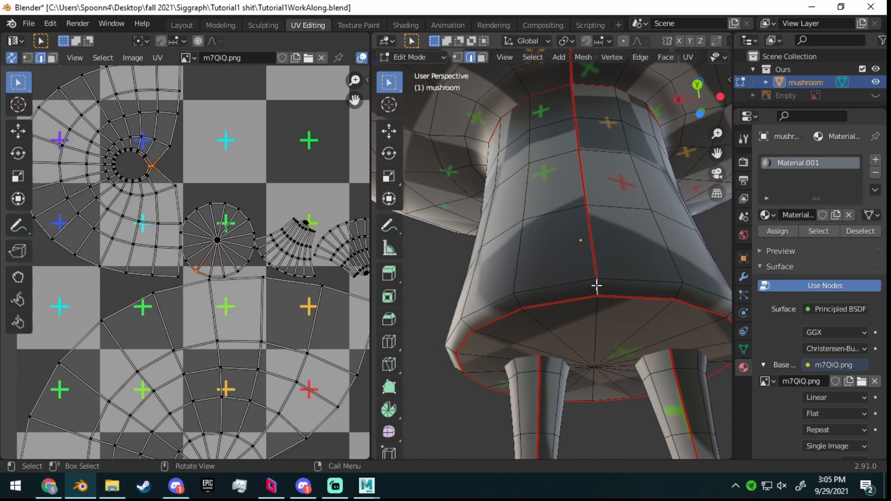
{"action": "key", "text": "ctrl+e"}
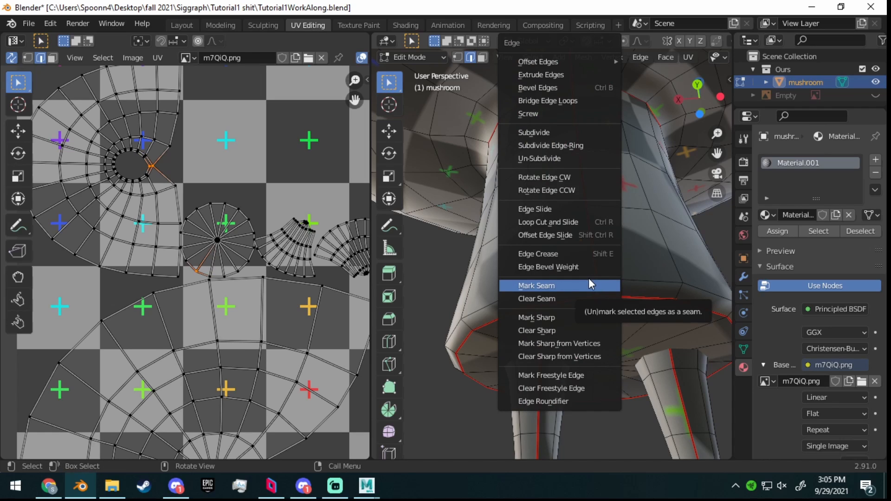
{"action": "left_click", "coordinate": [592, 283]}
- Select the connected cap and stem mesh from an edge of the stem's seam and unwrap it again
{"action": "left_click", "coordinate": [587, 266]}
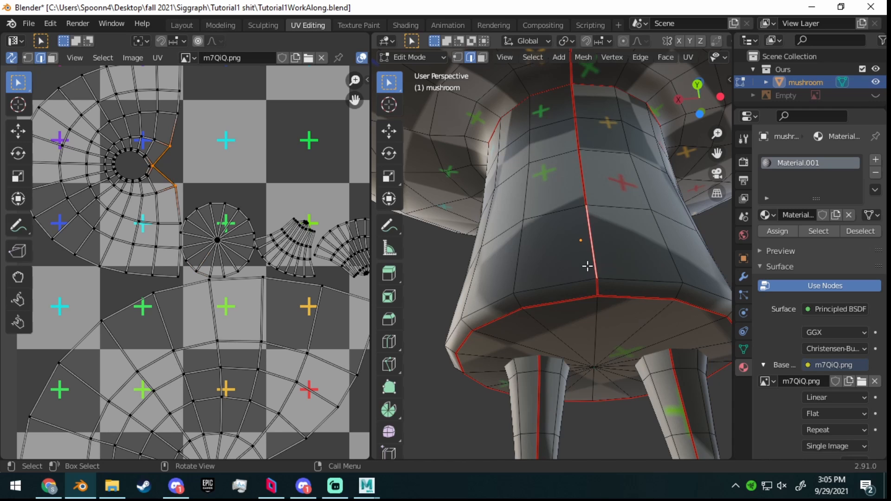
{"action": "scroll", "coordinate": [587, 266], "scroll_direction": "down", "scroll_amount": 6}
{"action": "middle_click_drag", "start_coordinate": [587, 266], "coordinate": [576, 250]}
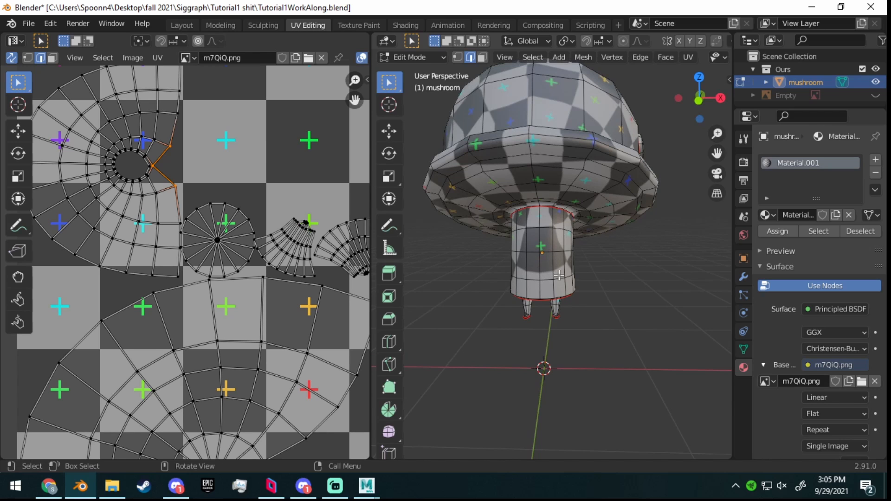
{"action": "middle_click_drag", "start_coordinate": [559, 276], "coordinate": [608, 221]}
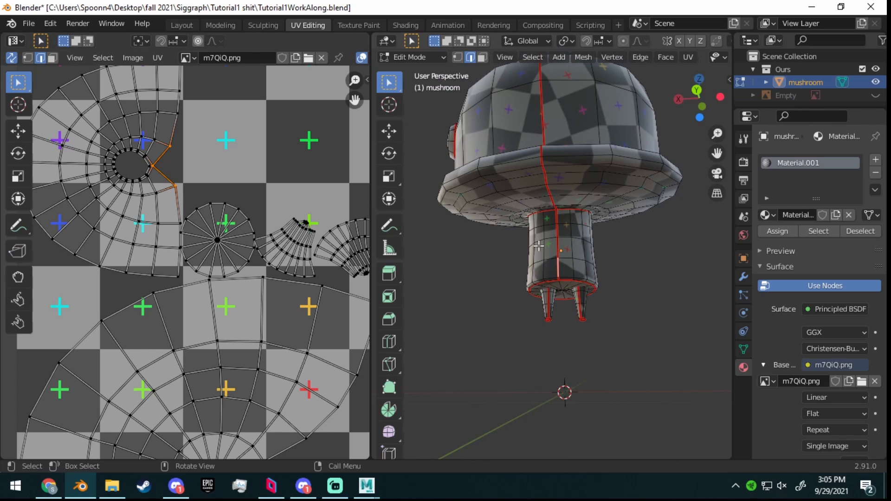
{"action": "middle_click_drag", "start_coordinate": [552, 256], "coordinate": [622, 259]}
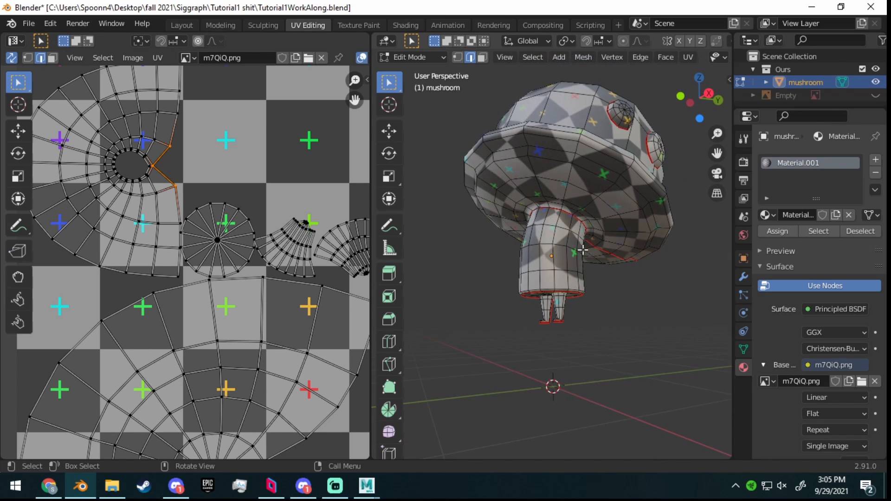
{"action": "key", "text": "a"}
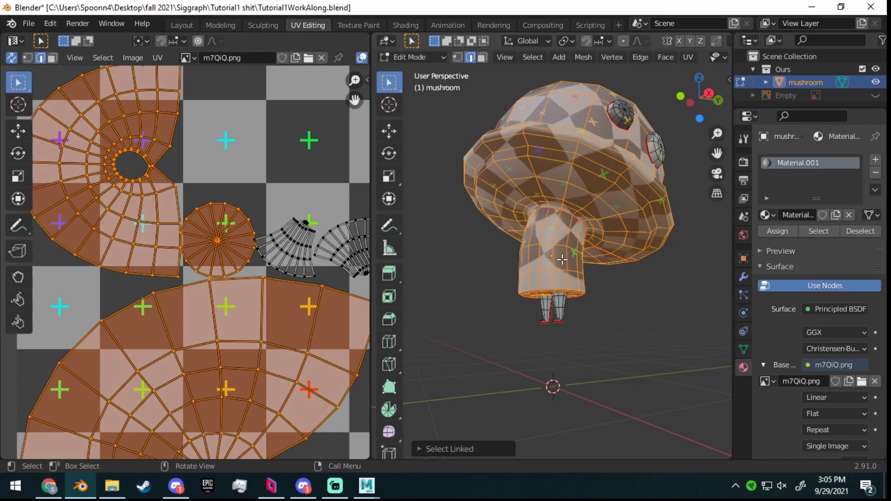
{"action": "key", "text": "u"}
{"action": "left_click", "coordinate": [561, 259]}
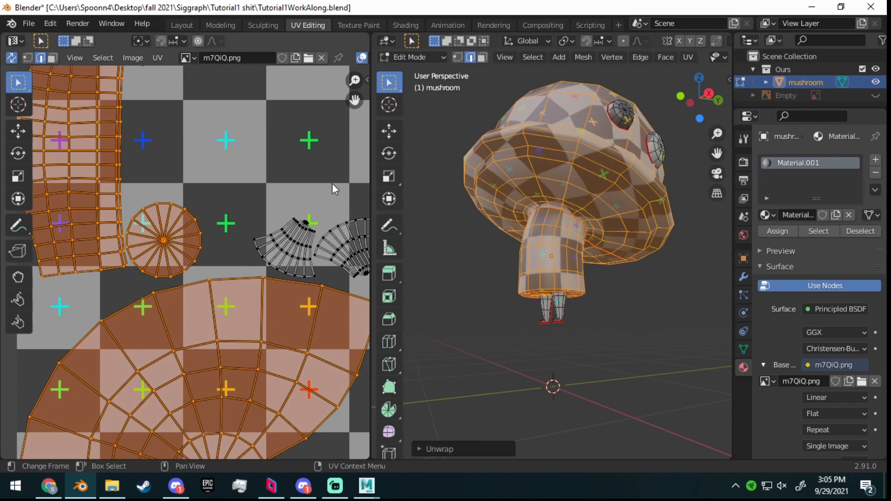
- Examine the stem's new UV island, deselect the mesh and check the checker pattern around the stem for stretching
{"action": "scroll", "coordinate": [215, 119], "scroll_direction": "down", "scroll_amount": 2}
{"action": "scroll", "coordinate": [174, 144], "scroll_direction": "up", "scroll_amount": 2}
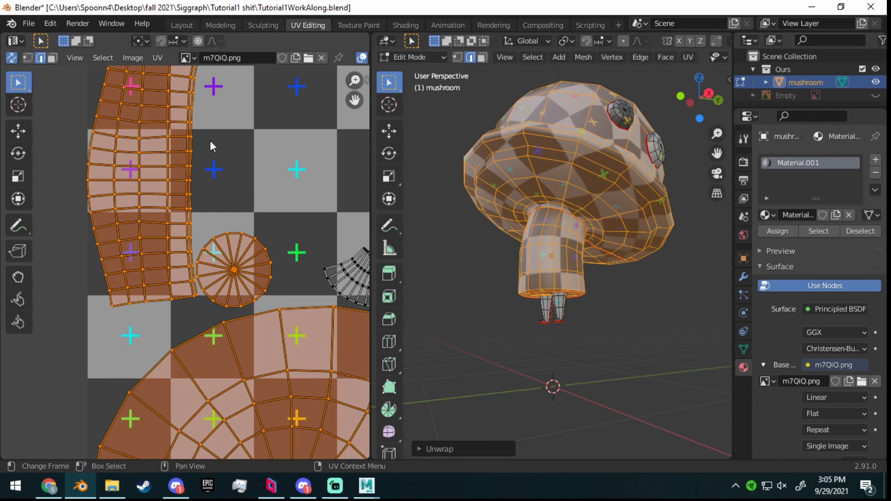
{"action": "middle_click_drag", "start_coordinate": [172, 136], "coordinate": [168, 182]}
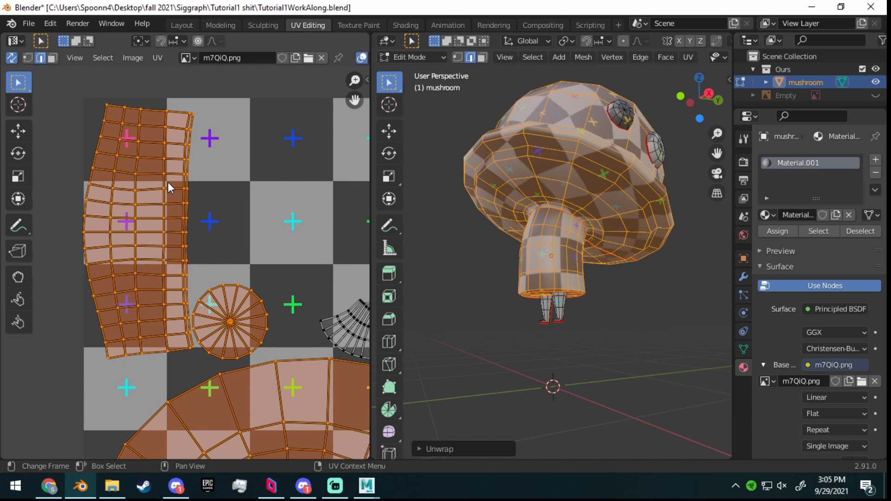
{"action": "middle_click_drag", "start_coordinate": [504, 229], "coordinate": [555, 242]}
{"action": "key", "text": "alt+a"}
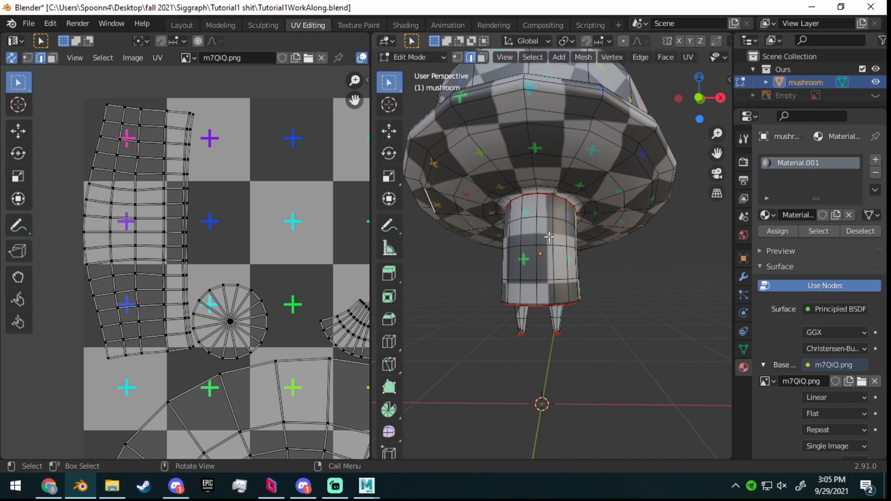
{"action": "middle_click_drag", "start_coordinate": [550, 223], "coordinate": [503, 191]}
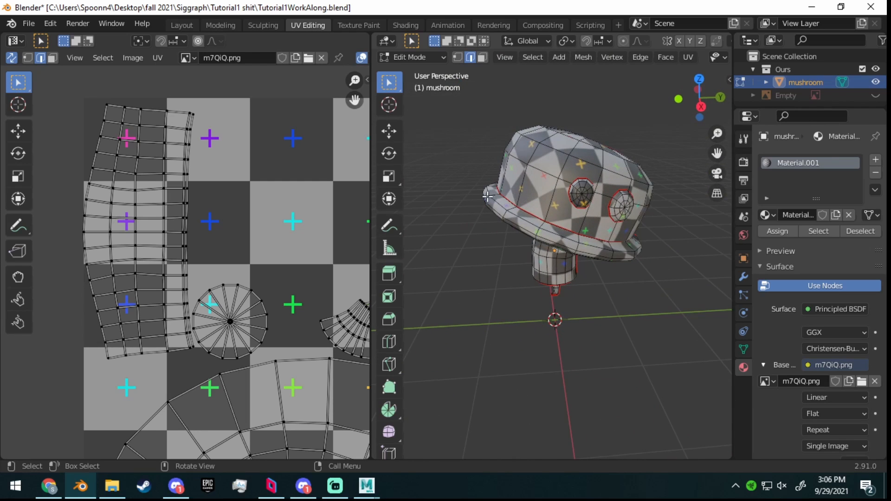
{"action": "middle_click_drag", "start_coordinate": [484, 191], "coordinate": [606, 203]}
{"action": "middle_click_drag", "start_coordinate": [579, 252], "coordinate": [530, 253]}
{"action": "scroll", "coordinate": [575, 264], "scroll_direction": "up", "scroll_amount": 4}
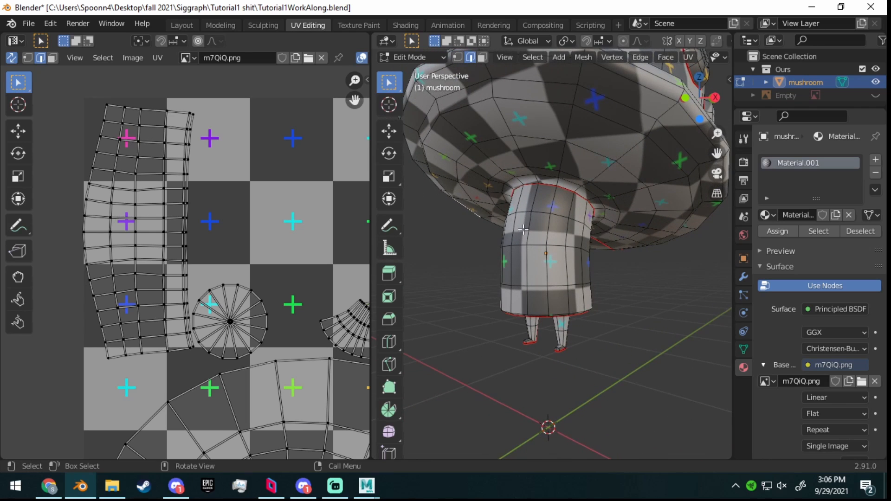
{"action": "scroll", "coordinate": [588, 249], "scroll_direction": "down", "scroll_amount": 4}
{"action": "middle_click_drag", "start_coordinate": [587, 247], "coordinate": [633, 304]}
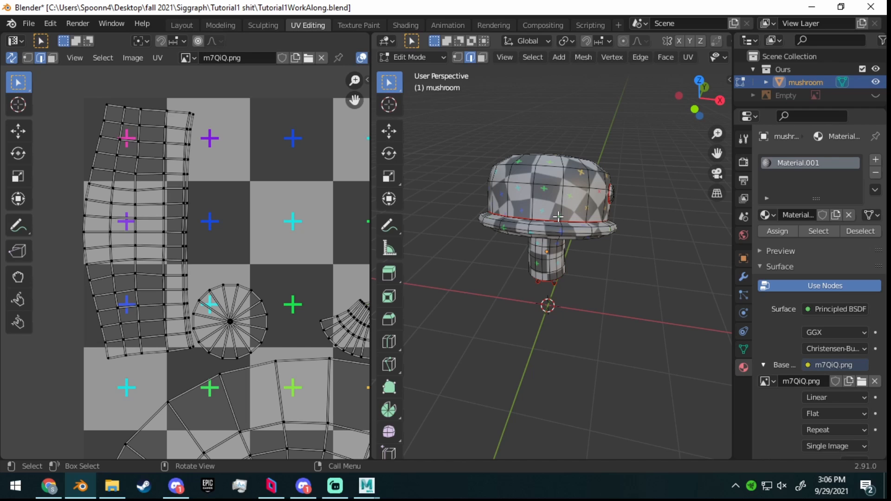
- Examine the checker pattern on the cap and its underside, then select the connected mesh to review its UV islands
{"action": "middle_click_drag", "start_coordinate": [609, 163], "coordinate": [587, 178]}
{"action": "scroll", "coordinate": [634, 179], "scroll_direction": "up", "scroll_amount": 5}
{"action": "scroll", "coordinate": [571, 195], "scroll_direction": "up", "scroll_amount": 4}
{"action": "scroll", "coordinate": [521, 183], "scroll_direction": "down", "scroll_amount": 5}
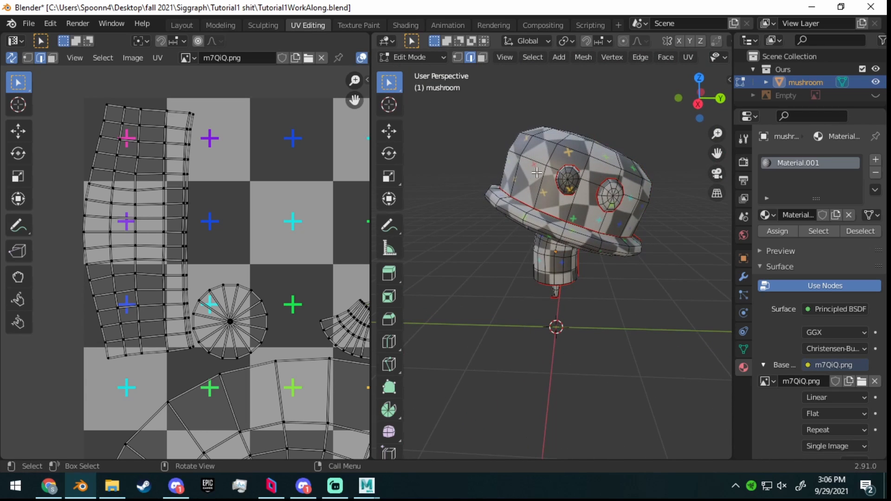
{"action": "middle_click_drag", "start_coordinate": [557, 214], "coordinate": [559, 165]}
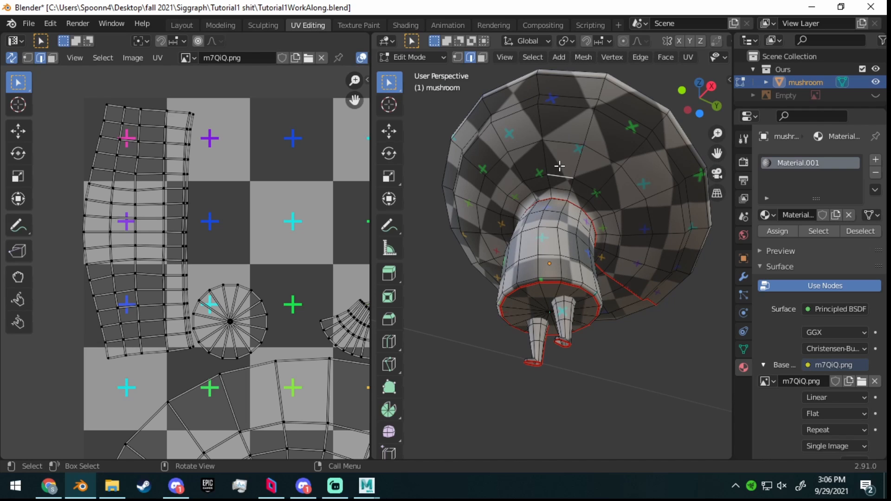
{"action": "key", "text": "l"}
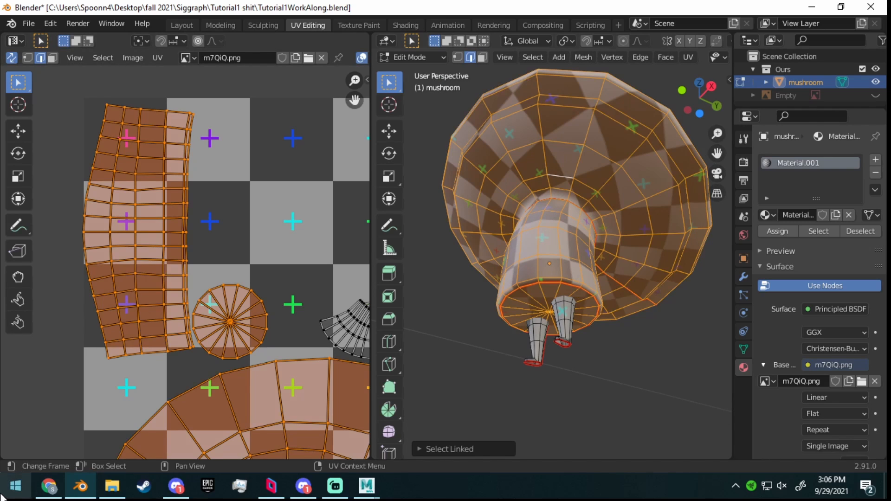
{"action": "scroll", "coordinate": [265, 231], "scroll_direction": "down", "scroll_amount": 2}
{"action": "middle_click_drag", "start_coordinate": [265, 231], "coordinate": [186, 156]}
{"action": "scroll", "coordinate": [252, 264], "scroll_direction": "down", "scroll_amount": 2}
{"action": "middle_click_drag", "start_coordinate": [265, 260], "coordinate": [212, 238]}
{"action": "scroll", "coordinate": [260, 271], "scroll_direction": "up", "scroll_amount": 1}
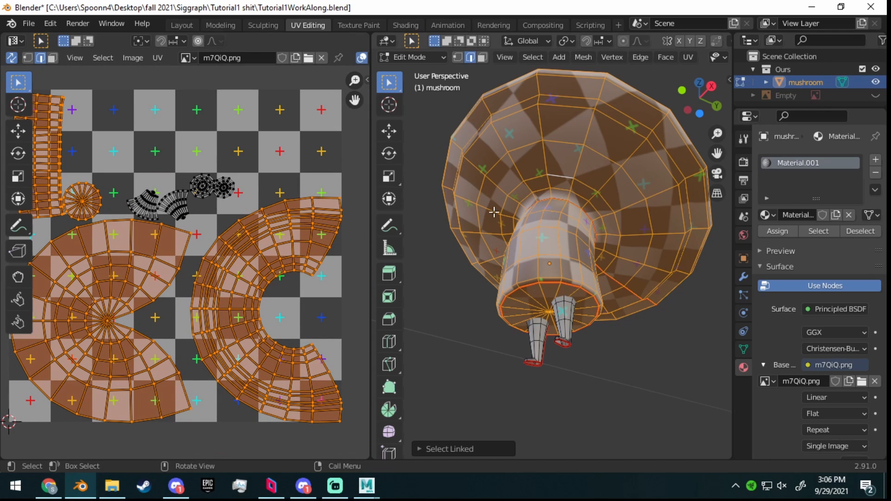
- Mark the edge path from the cap's crown down to the seam above the brim as a seam, on the side without a vertical seam
{"action": "middle_click_drag", "start_coordinate": [493, 214], "coordinate": [734, 297]}
{"action": "key", "text": "alt+a"}
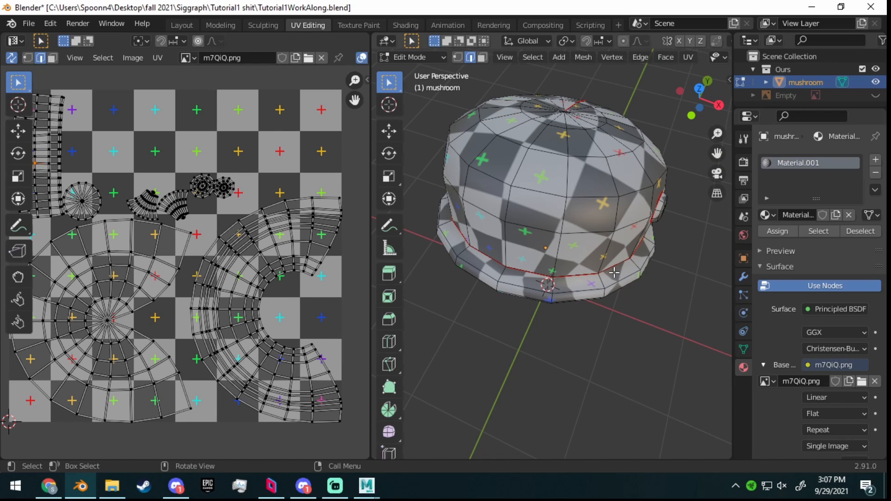
{"action": "middle_click_drag", "start_coordinate": [612, 274], "coordinate": [520, 207]}
{"action": "scroll", "coordinate": [520, 206], "scroll_direction": "up", "scroll_amount": 2}
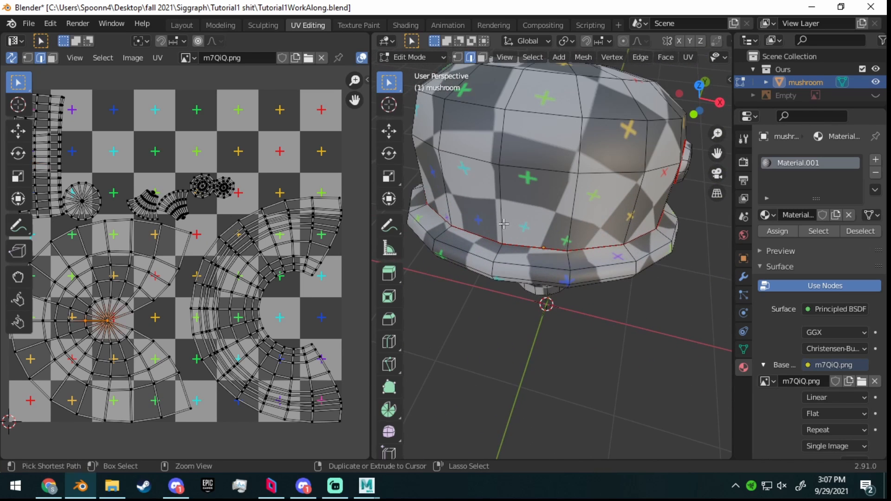
{"action": "left_click", "coordinate": [502, 224], "text": "ctrl"}
{"action": "key", "text": "ctrl+r"}
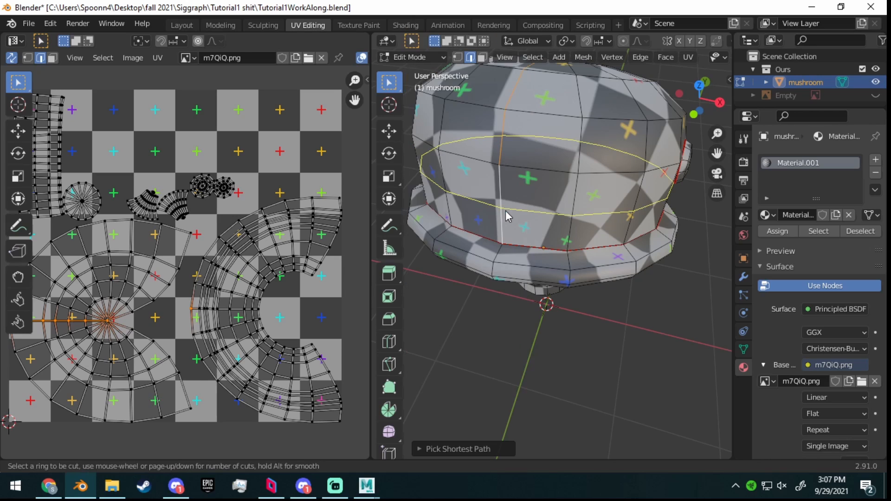
{"action": "key", "text": "Escape"}
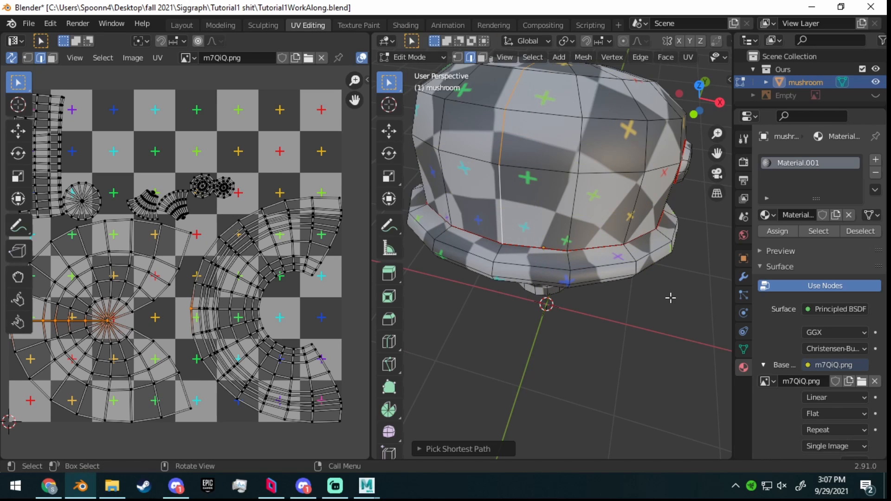
{"action": "key", "text": "ctrl+e"}
{"action": "left_click", "coordinate": [609, 341]}
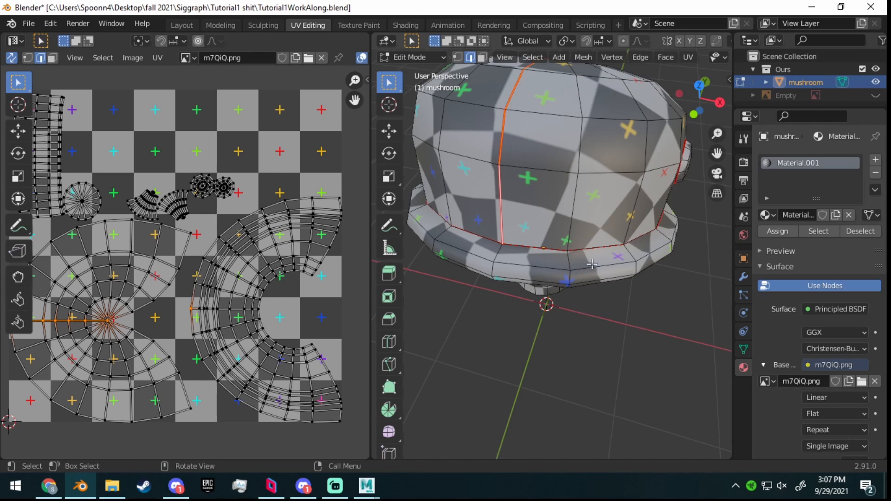
- Select the whole connected cap and stem mesh and unwrap it again with the added cap seam
{"action": "key", "text": "a"}
{"action": "key", "text": "u"}
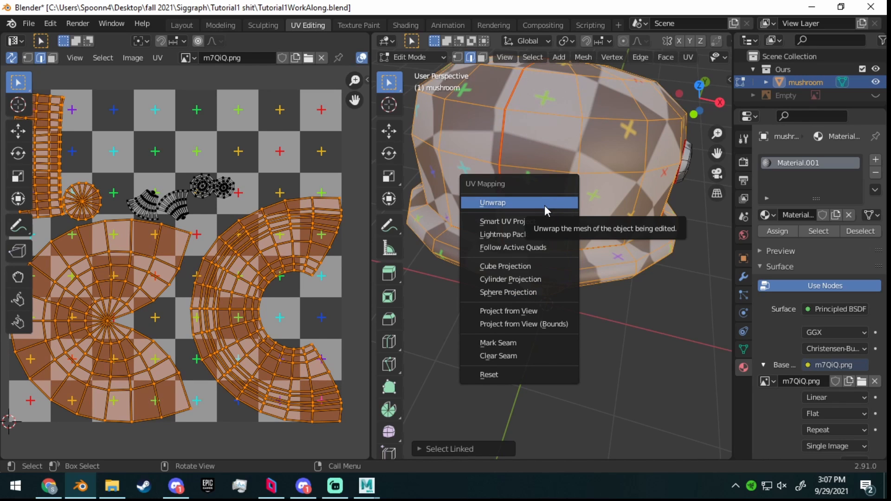
{"action": "left_click", "coordinate": [545, 207]}
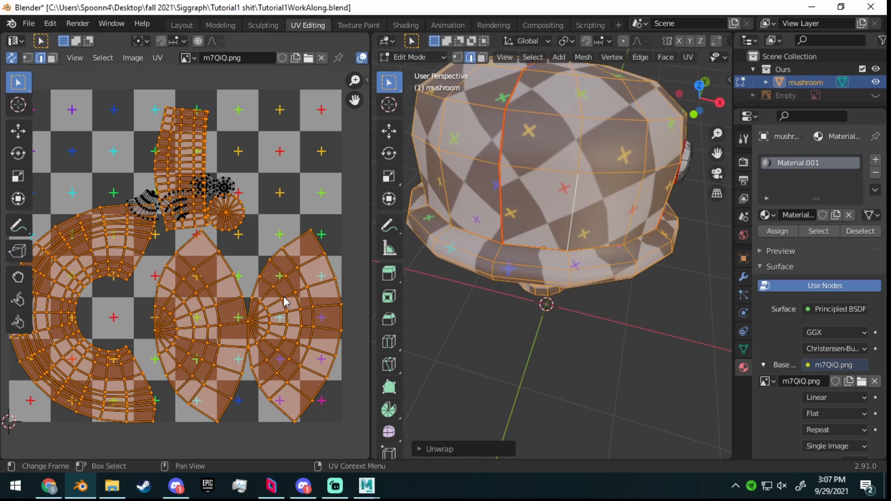
- Deselect the mesh and select both UV islands of the cap's top half in the UV layout
{"action": "left_click", "coordinate": [284, 338]}
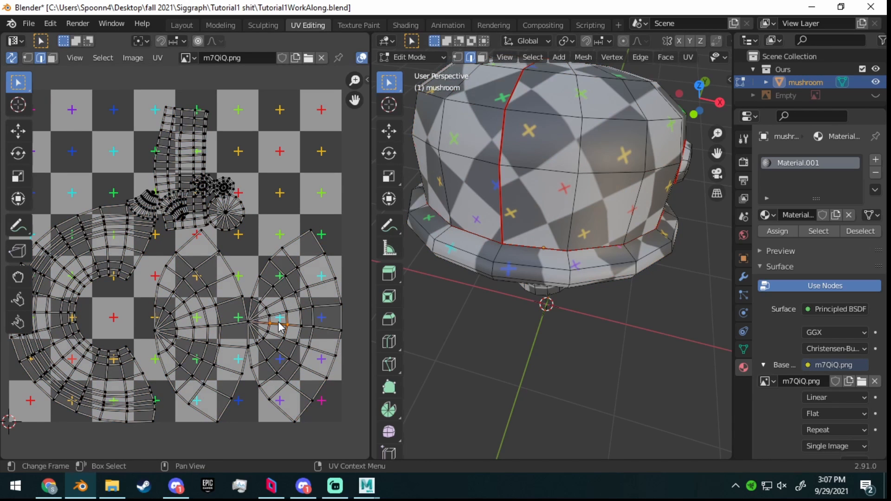
{"action": "key", "text": "l"}
{"action": "key", "text": "l"}
- Examine the checker pattern on the cap, brim, underside and stem for stretching, and compare it with the cap's UV islands
{"action": "middle_click_drag", "start_coordinate": [464, 223], "coordinate": [537, 214]}
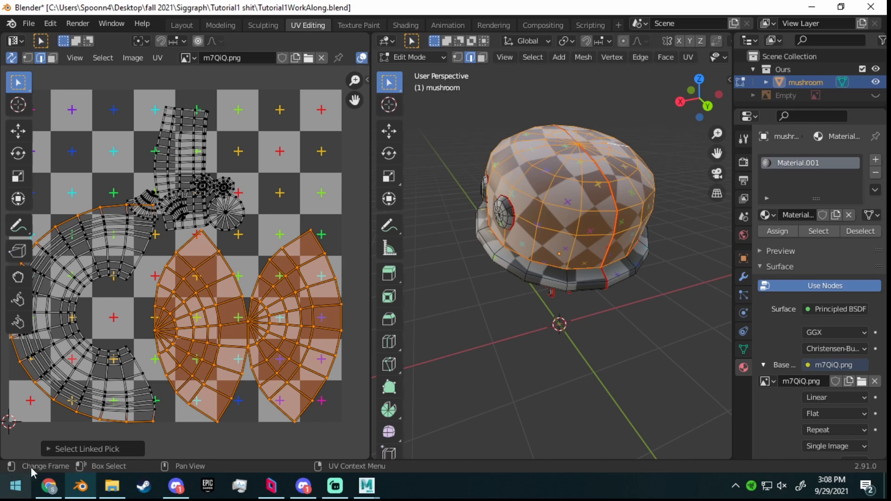
{"action": "scroll", "coordinate": [641, 164], "scroll_direction": "up", "scroll_amount": 4}
{"action": "scroll", "coordinate": [646, 173], "scroll_direction": "down", "scroll_amount": 2}
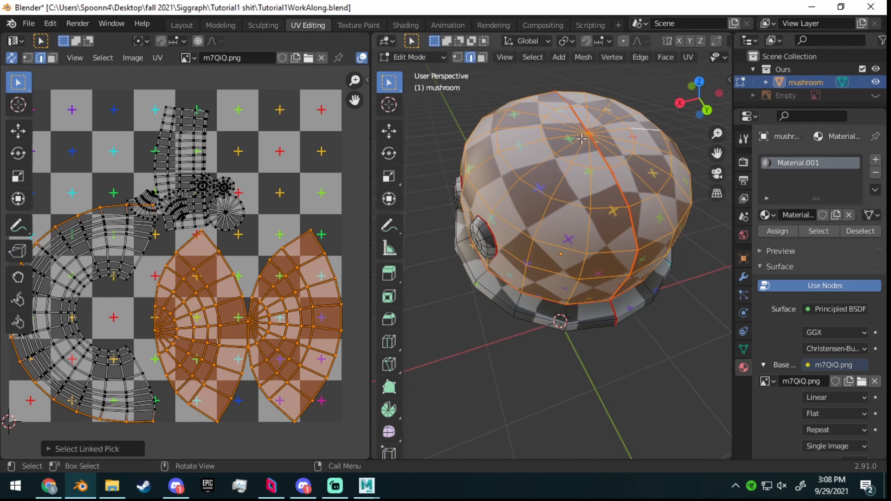
{"action": "middle_click_drag", "start_coordinate": [578, 143], "coordinate": [582, 126]}
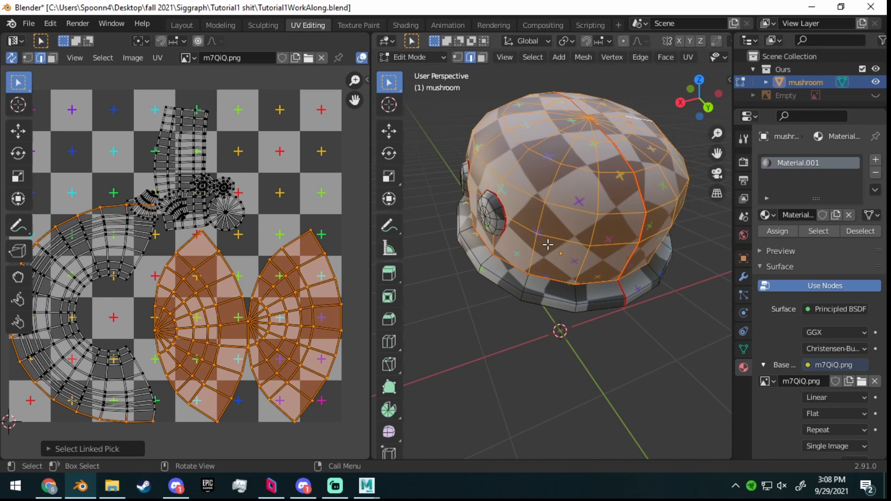
{"action": "middle_click_drag", "start_coordinate": [543, 224], "coordinate": [598, 122]}
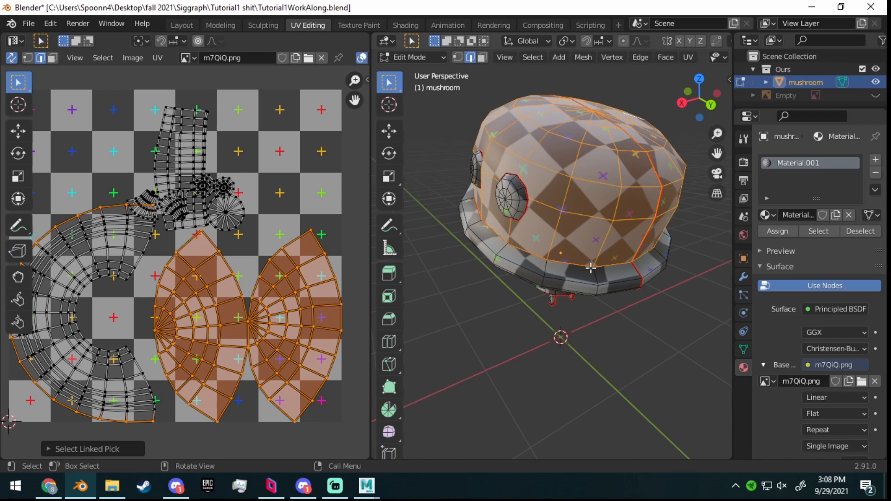
{"action": "middle_click_drag", "start_coordinate": [576, 236], "coordinate": [543, 200]}
{"action": "scroll", "coordinate": [600, 205], "scroll_direction": "up", "scroll_amount": 5}
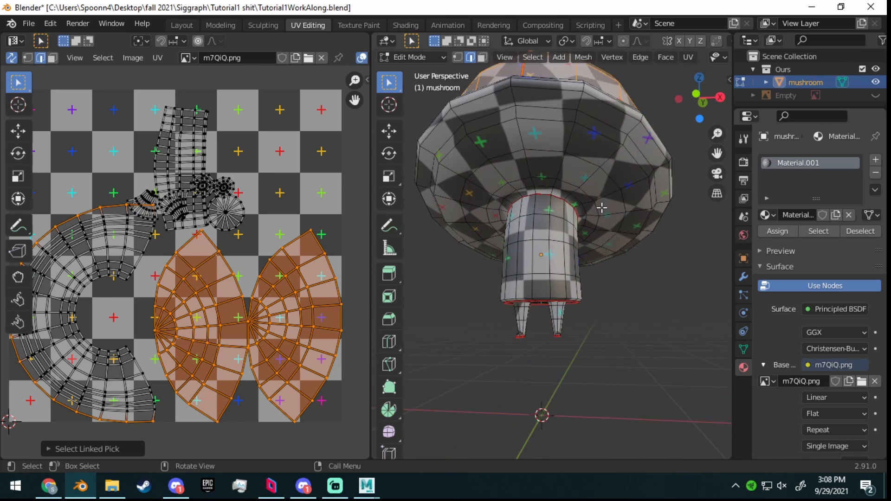
{"action": "middle_click_drag", "start_coordinate": [600, 205], "coordinate": [477, 243]}
{"action": "scroll", "coordinate": [531, 252], "scroll_direction": "down", "scroll_amount": 3}
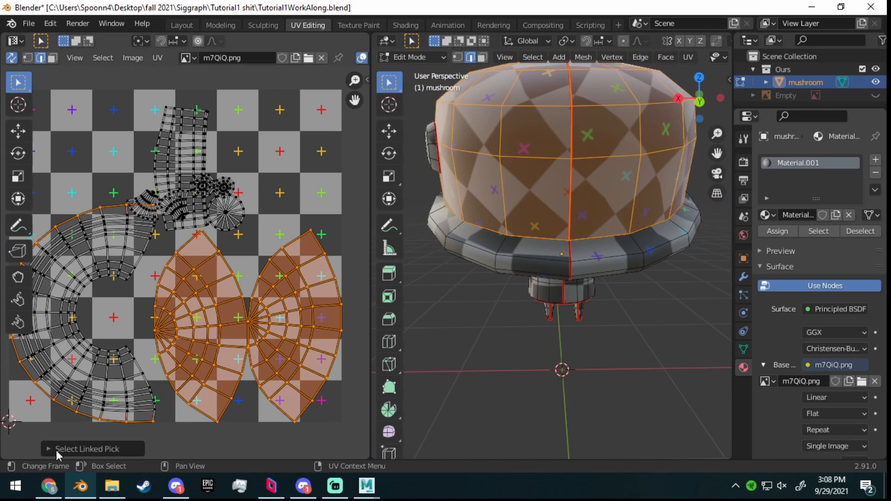
{"action": "scroll", "coordinate": [139, 264], "scroll_direction": "up", "scroll_amount": 3}
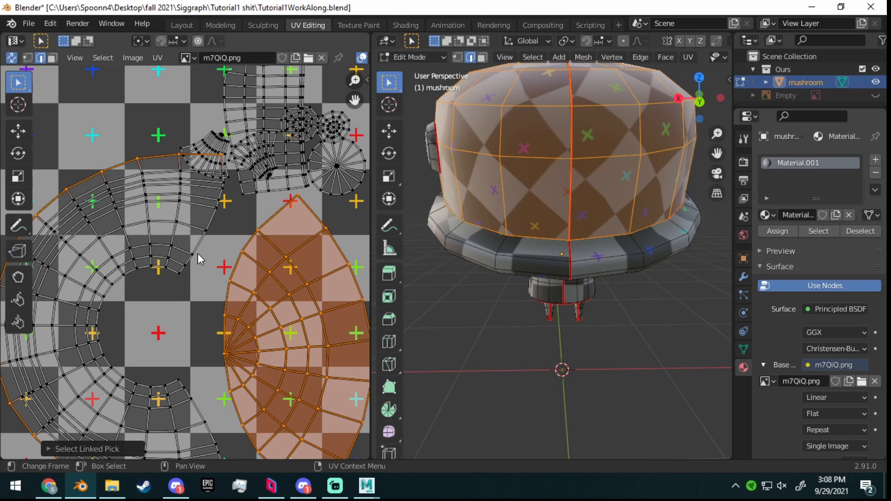
{"action": "scroll", "coordinate": [290, 183], "scroll_direction": "down", "scroll_amount": 1}
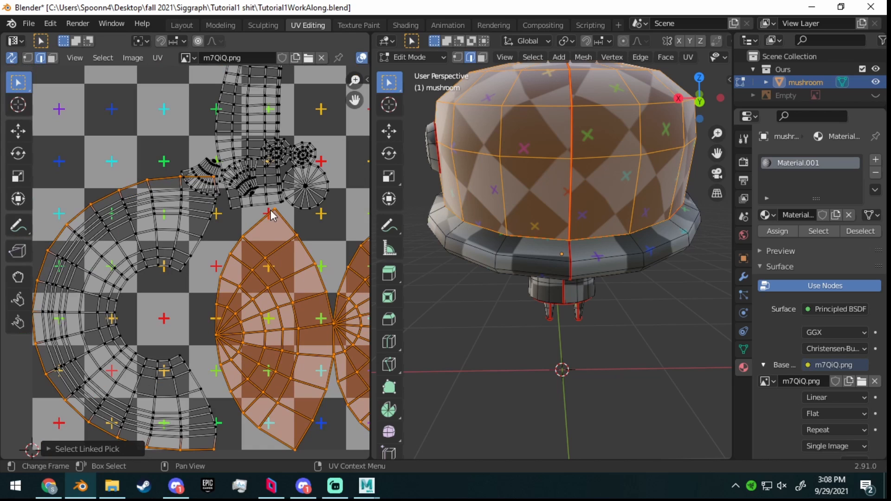
{"action": "scroll", "coordinate": [593, 175], "scroll_direction": "down", "scroll_amount": 2}
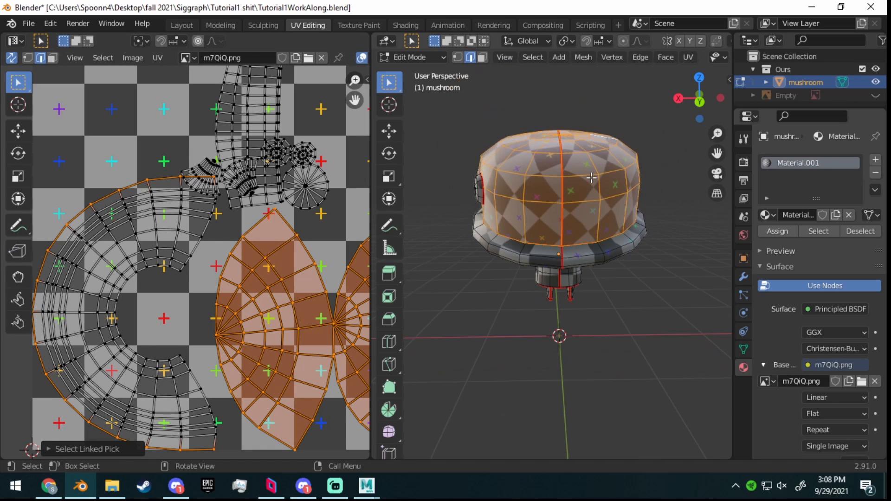
- Switch from Blender to the Google Slides presentation and show the "Export!" slide
{"action": "left_click", "coordinate": [809, 9]}
{"action": "left_click", "coordinate": [272, 395]}
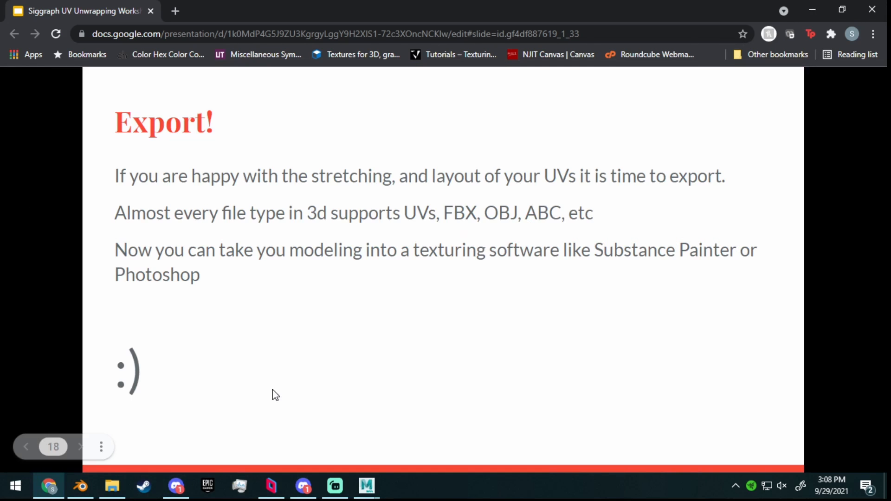